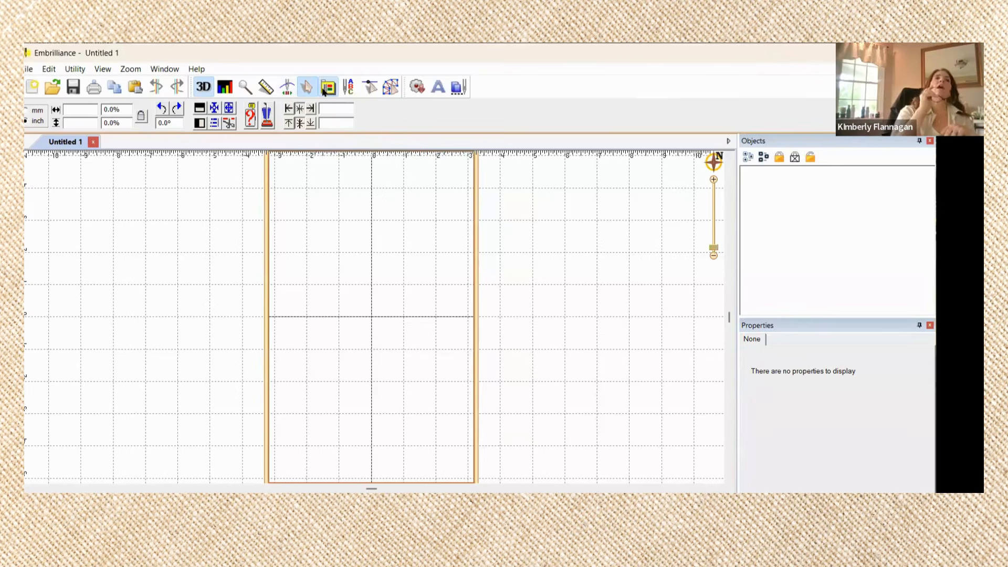
Step: Set the hoop to the PES 160mm x 260mm size in the program preferences
click(325, 88)
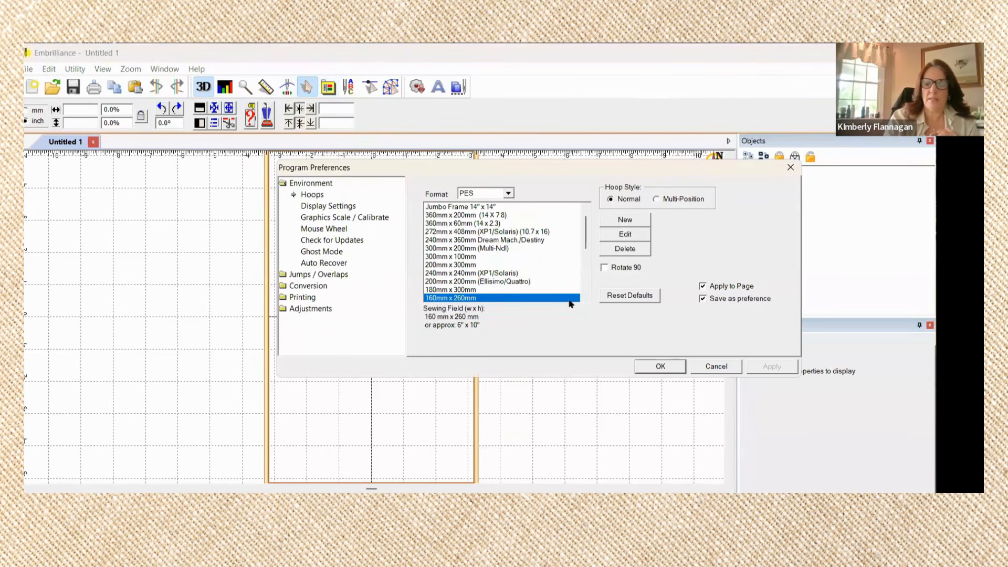
click(660, 367)
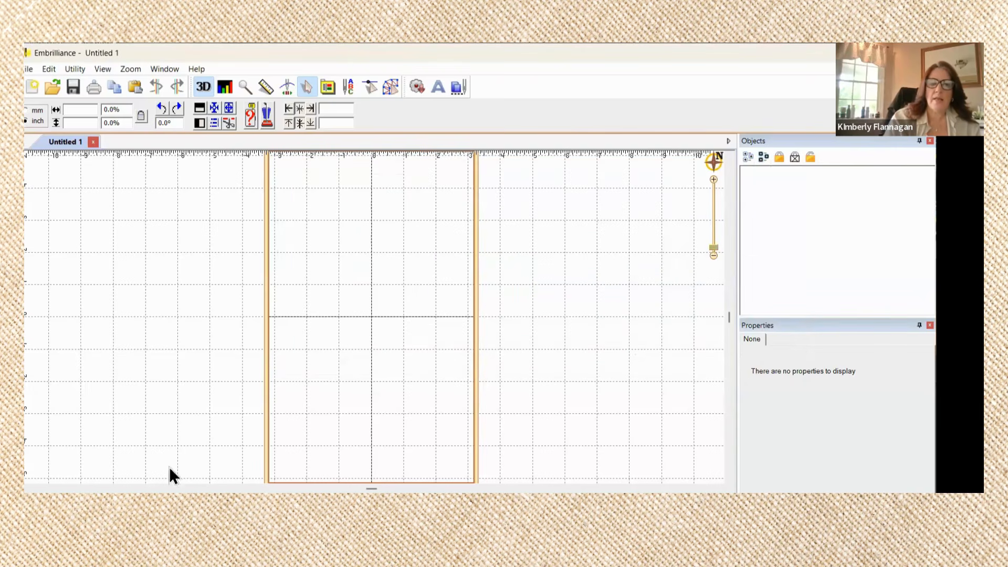
Step: Open the PES version of 350 inch 44 from the Sewing-Coffee-Chocolate-Crafty folder inside keyfob
click(29, 70)
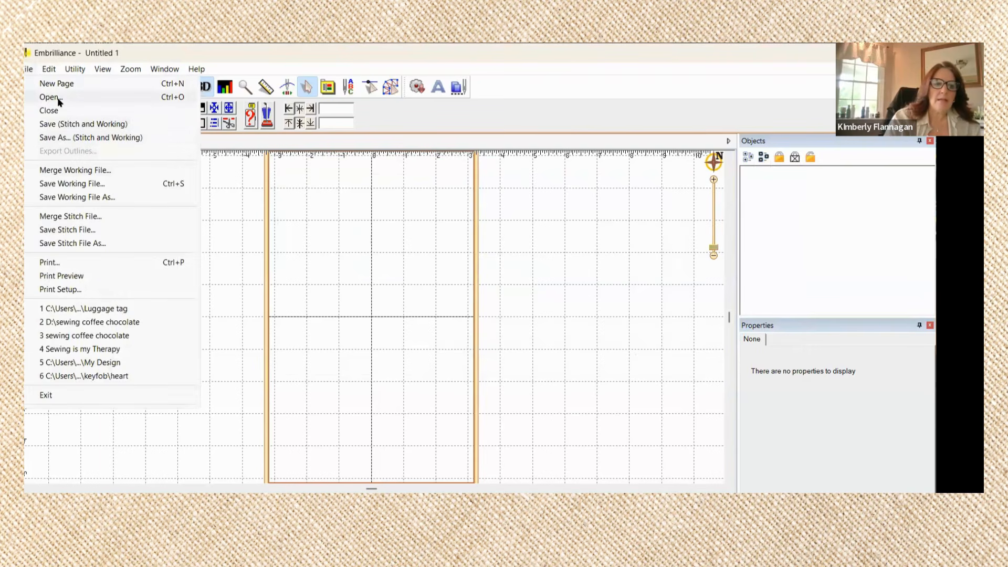
click(59, 98)
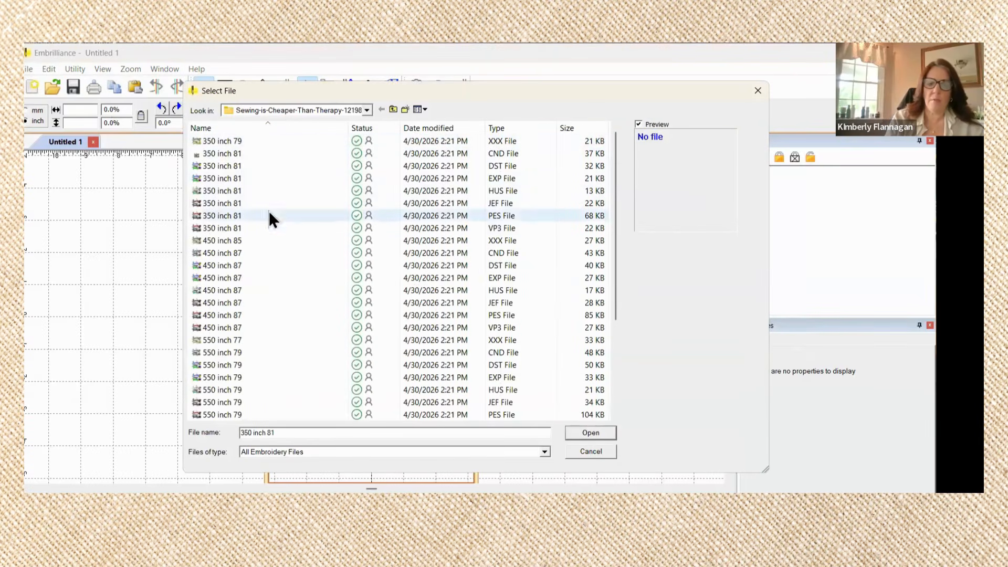
click(464, 215)
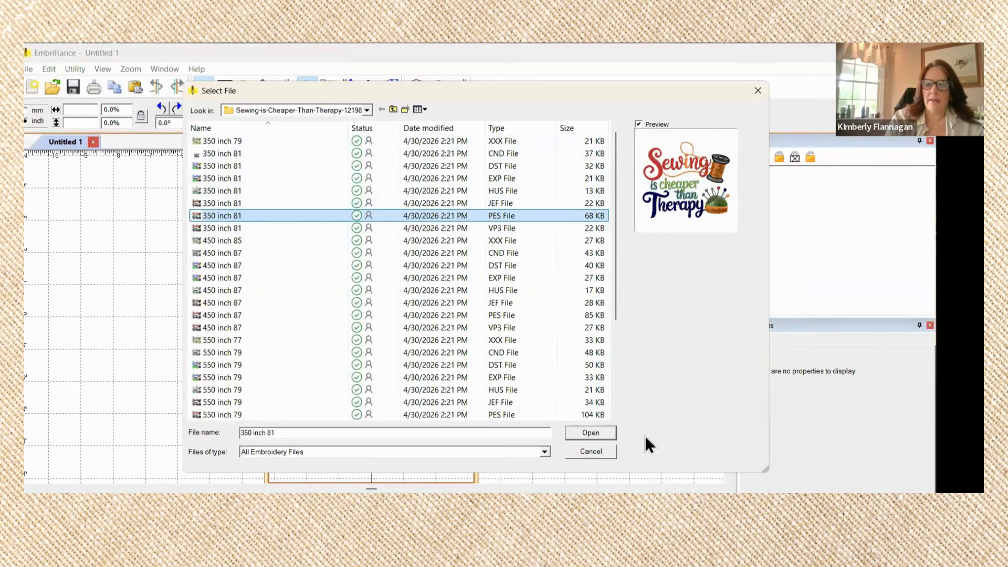
click(393, 108)
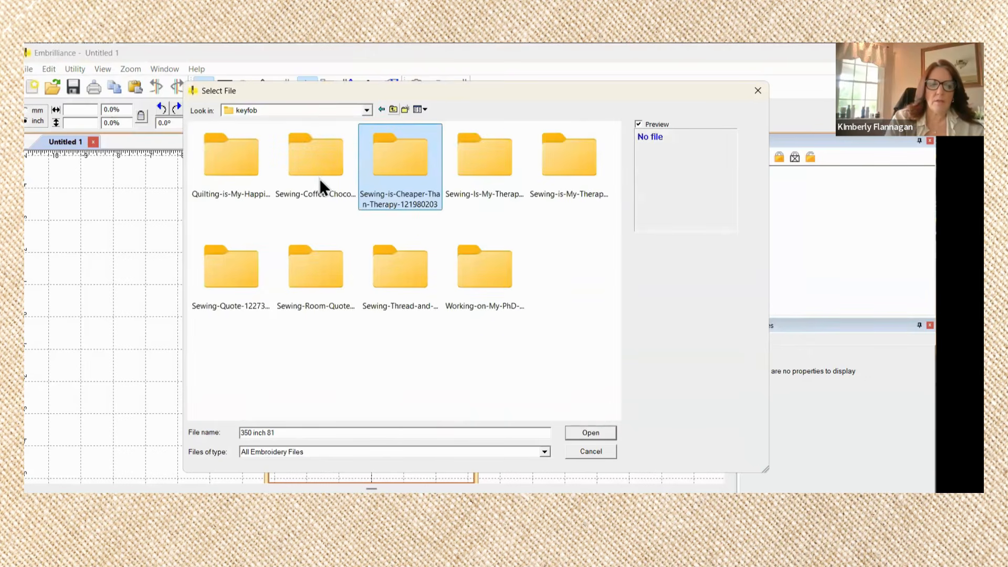
click(307, 175)
double_click(314, 162)
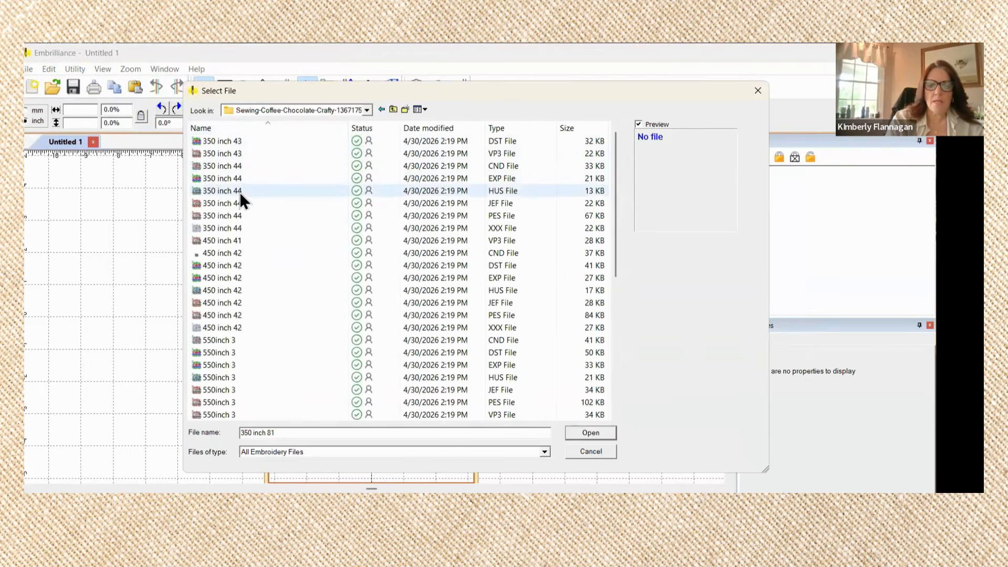
click(244, 217)
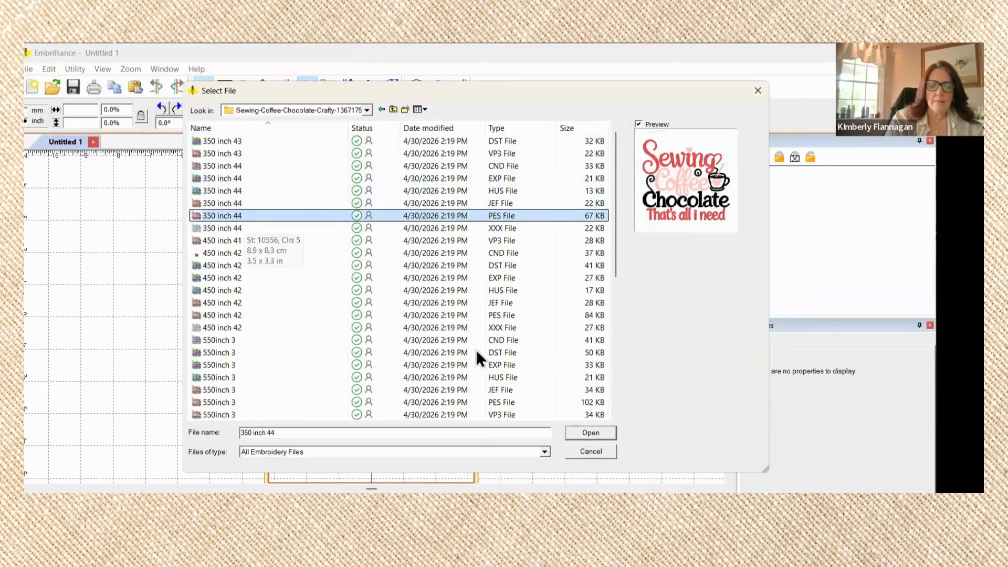
click(576, 431)
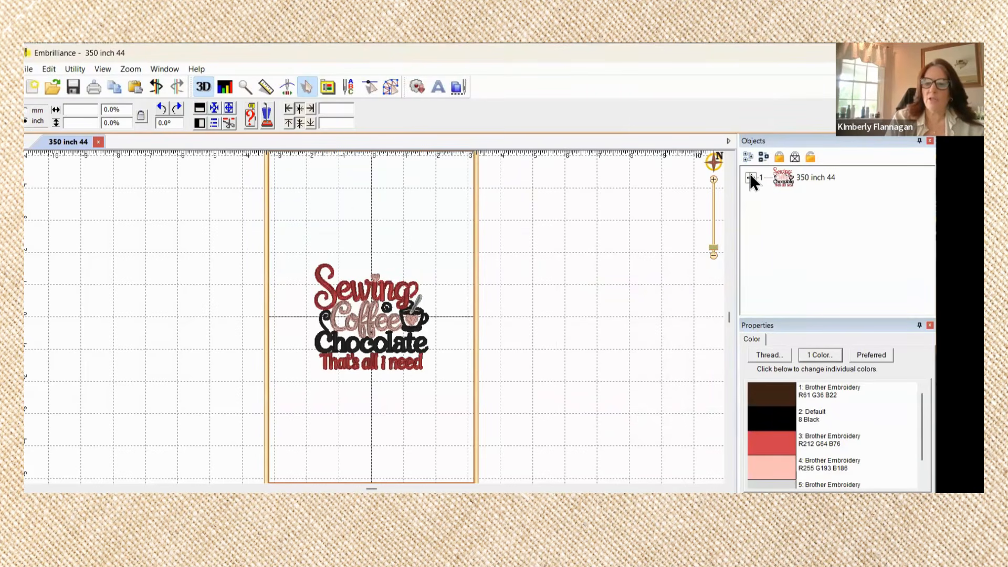
Step: Add knockdown stitching to the 350 inch 44 design with 1.2 mm density and 4.0 mm stitch length
click(812, 179)
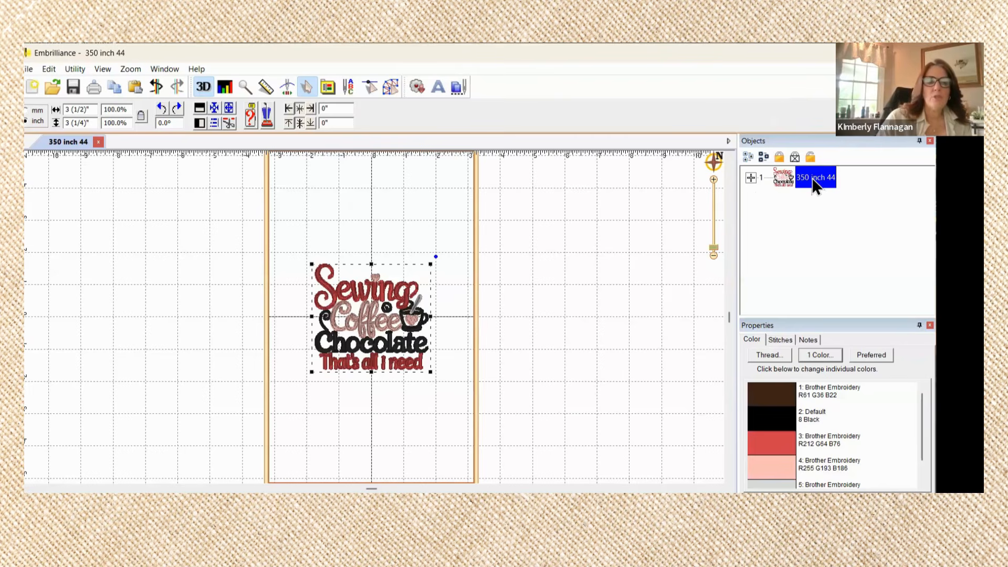
click(78, 70)
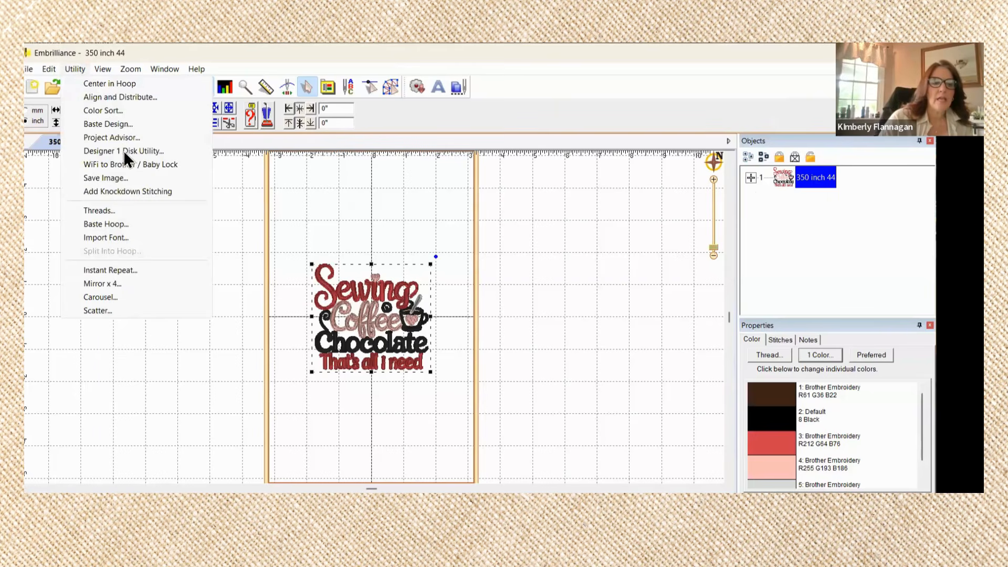
click(153, 192)
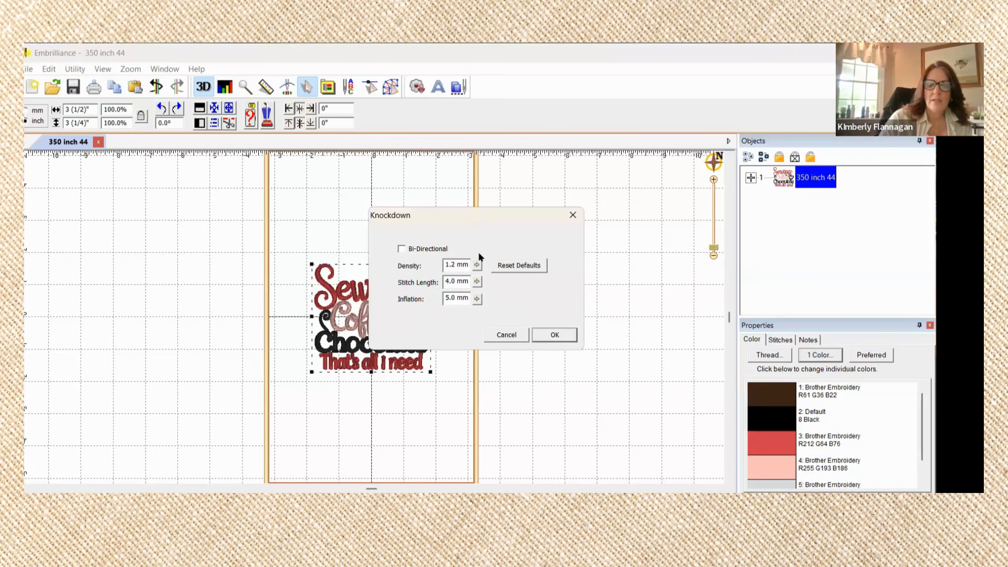
click(476, 299)
key(Return)
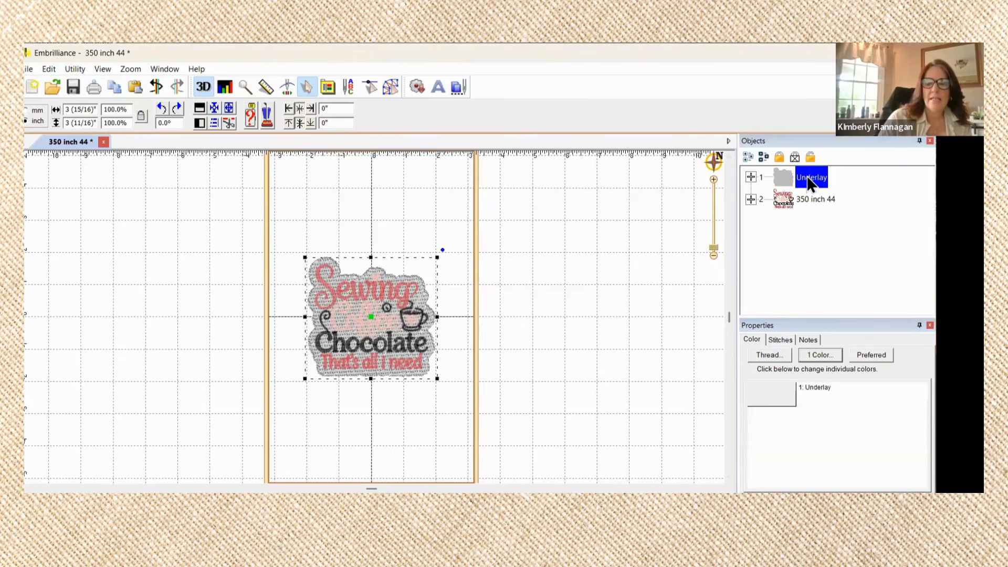
Step: Convert the knockdown underlay's fill into a single run-stitch outline around the design
click(751, 177)
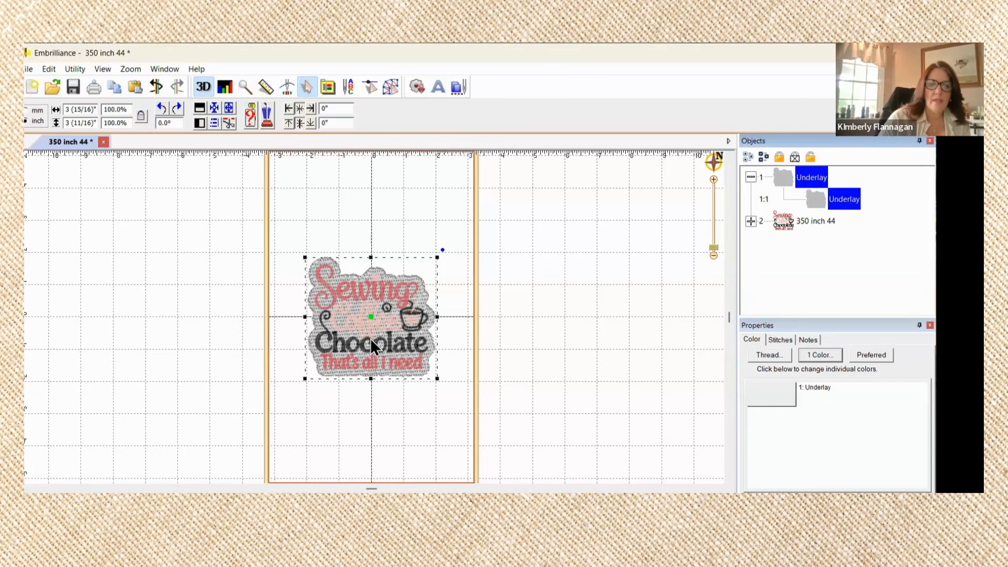
click(394, 93)
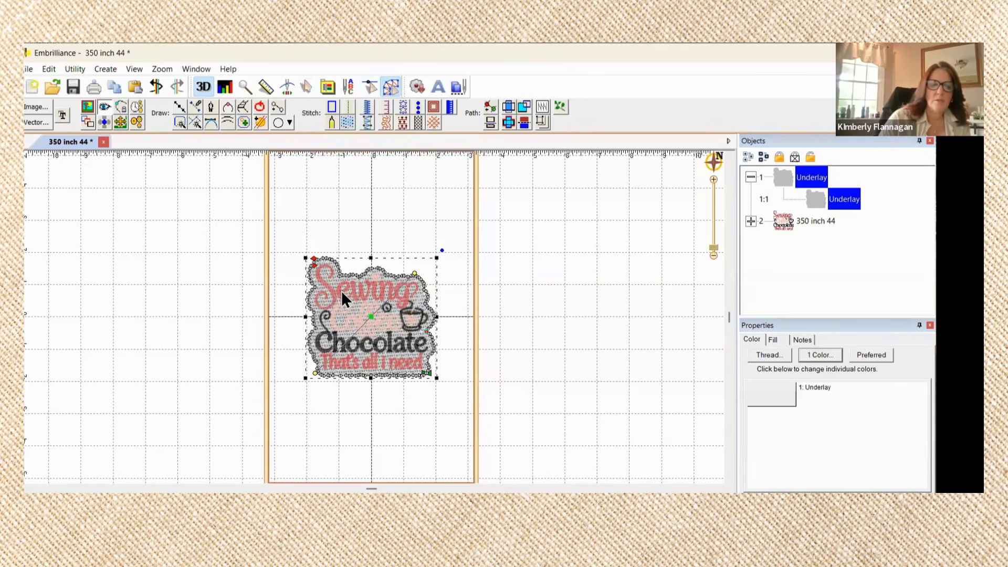
scroll(412, 295, up, 1)
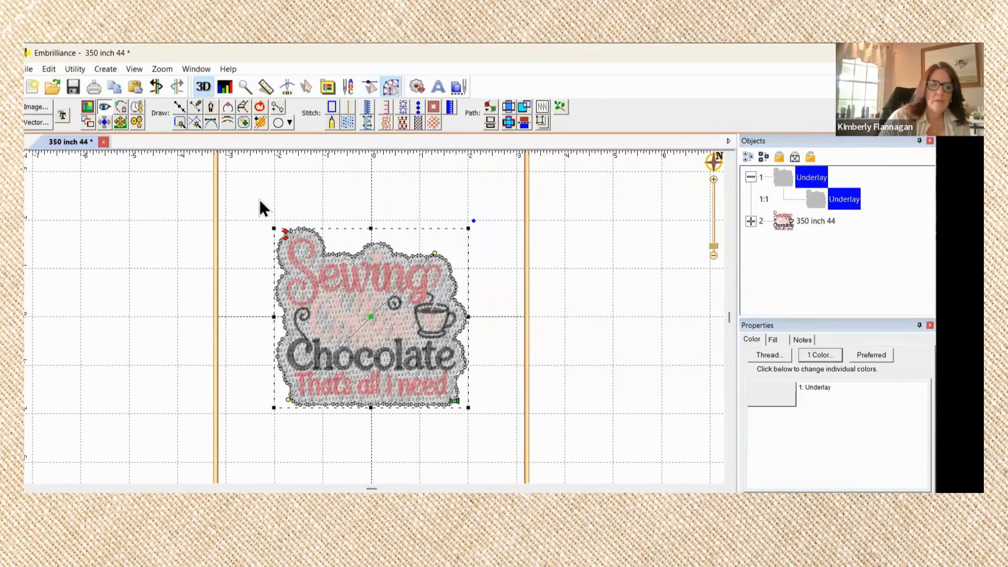
scroll(254, 189, up, 1)
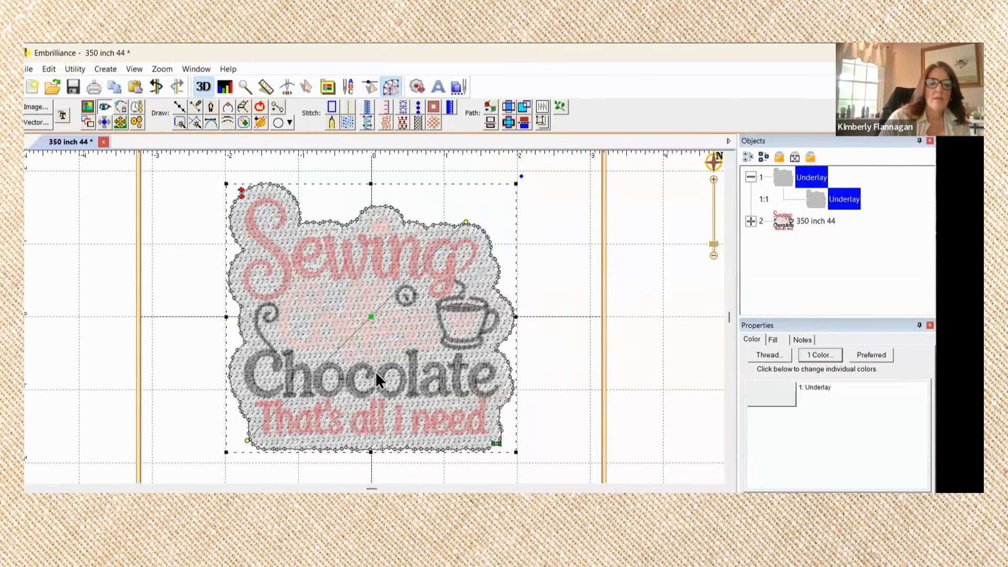
click(332, 105)
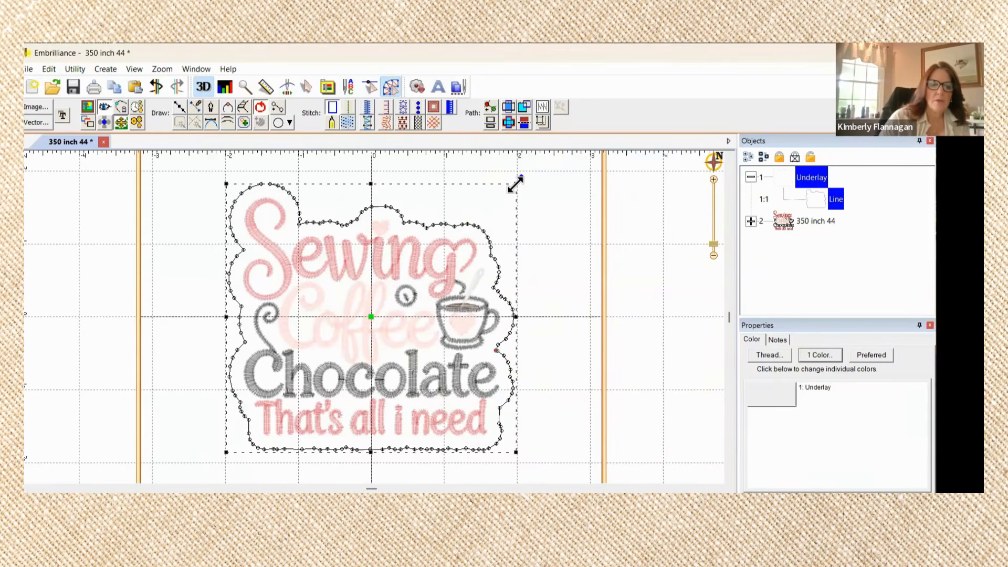
Step: Enlarge the outline proportionally to about 4 inches wide and center it in the hoop
mouse_move(516, 184)
mouse_down()
mouse_move(531, 170)
mouse_move(521, 182)
mouse_up()
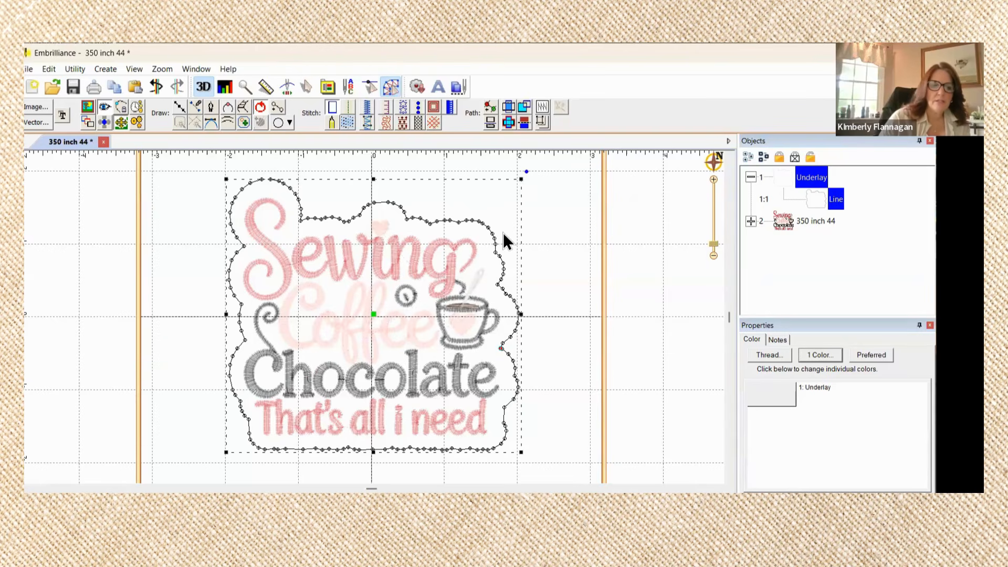
click(392, 86)
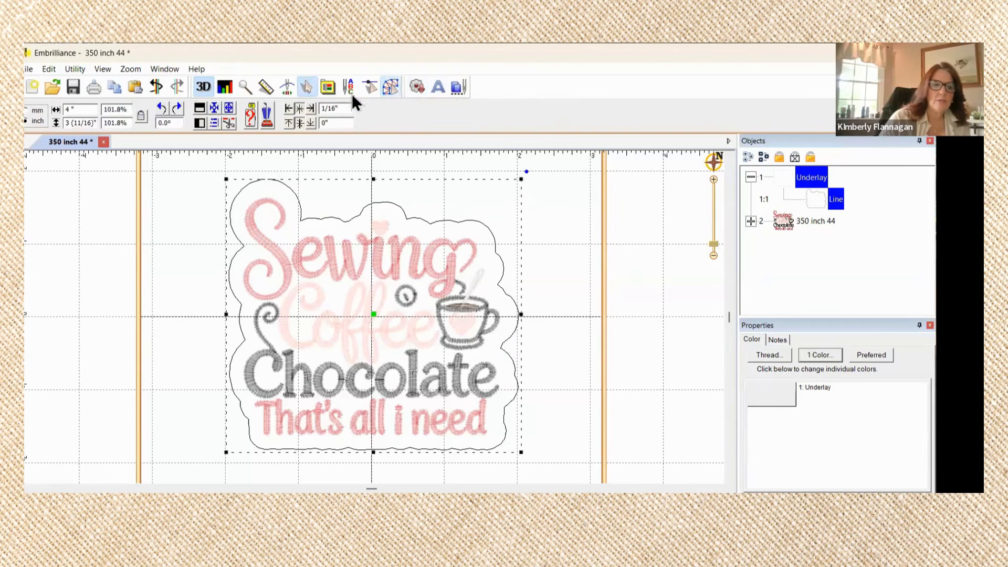
click(215, 108)
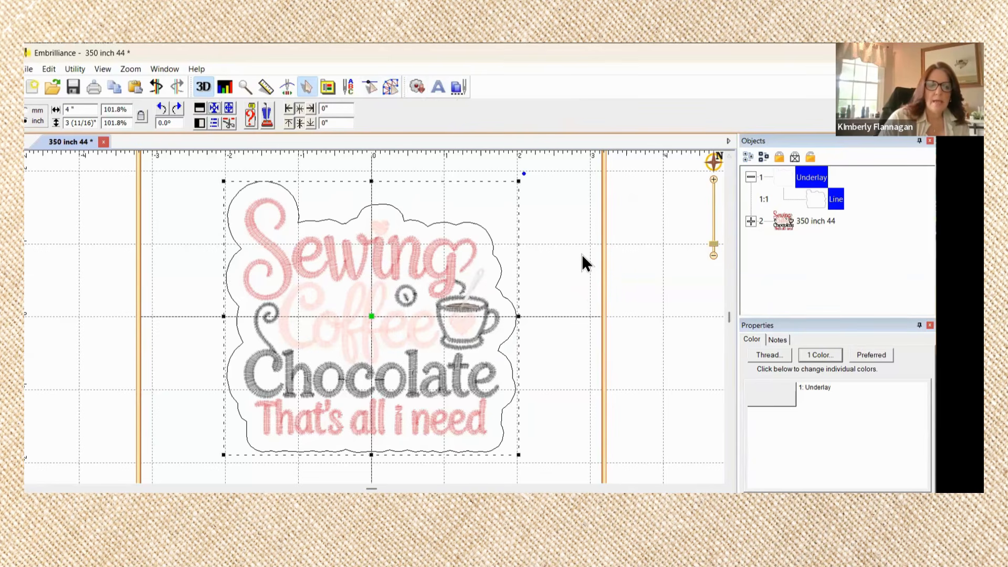
Step: Move the outline and the 350 inch 44 design together into the hoop's lower half, about 2 5/8 inches below center
scroll(582, 254, down, 2)
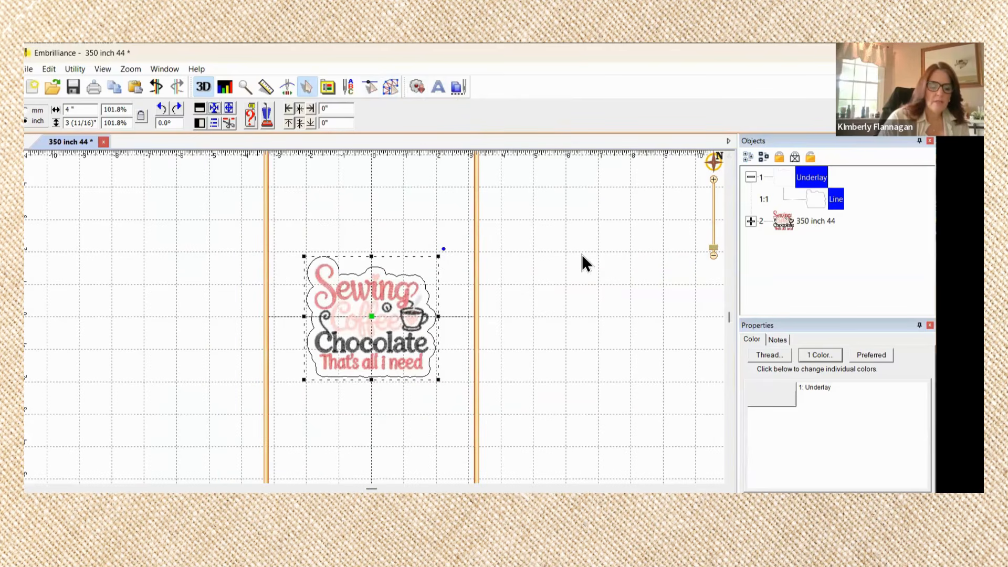
click(817, 221)
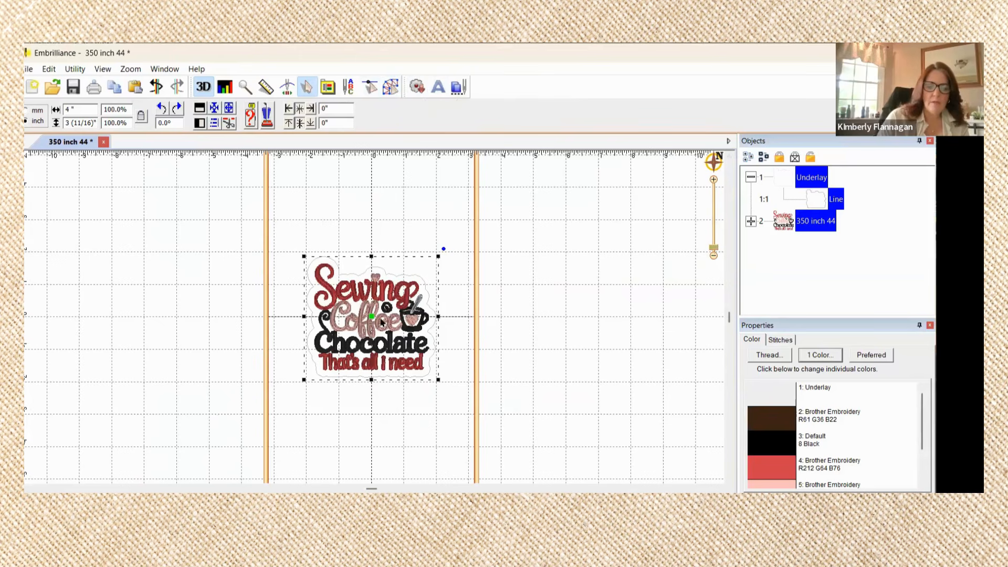
drag(368, 319, 365, 427)
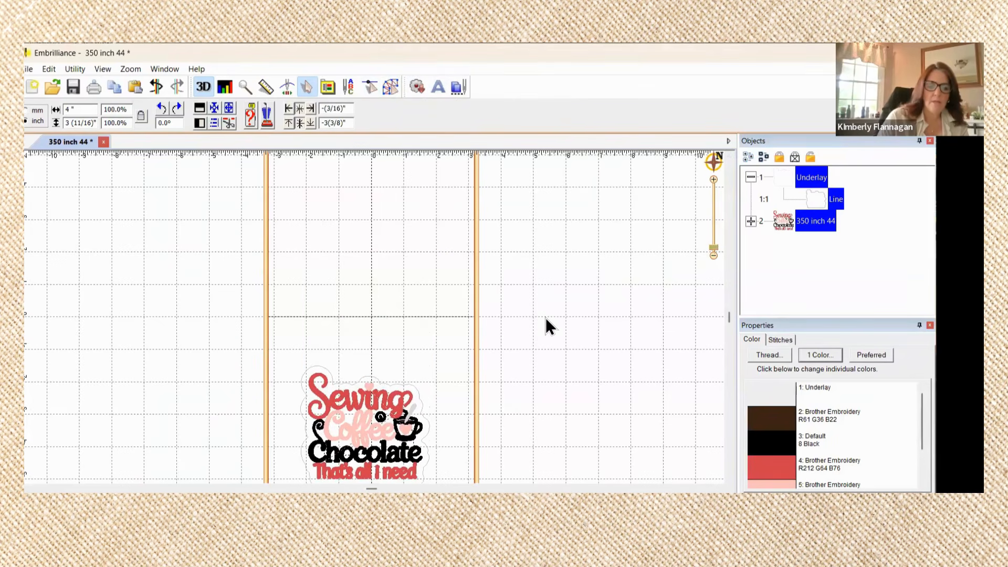
scroll(546, 318, up, 1)
scroll(546, 318, down, 2)
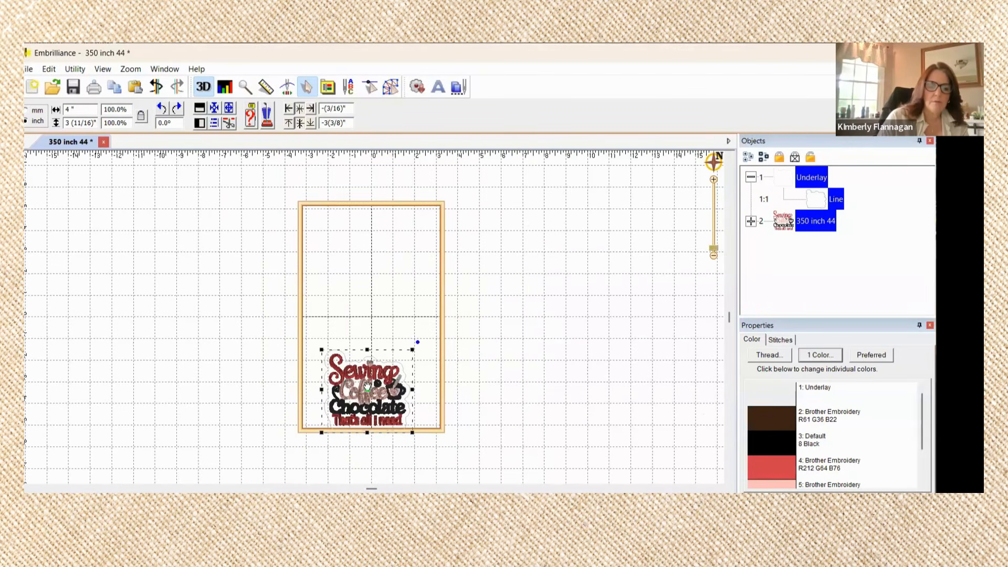
drag(367, 388, 366, 374)
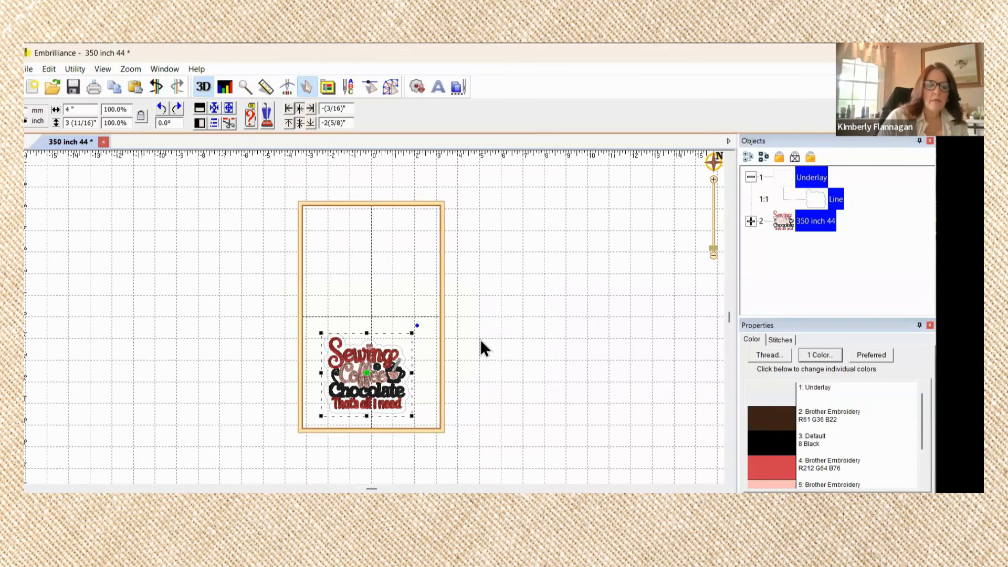
Step: Draw an open three-sided strap shape with straight lines, about 1 inch wide and 4 inches tall, rising from the outline's upper edge
scroll(481, 341, up, 1)
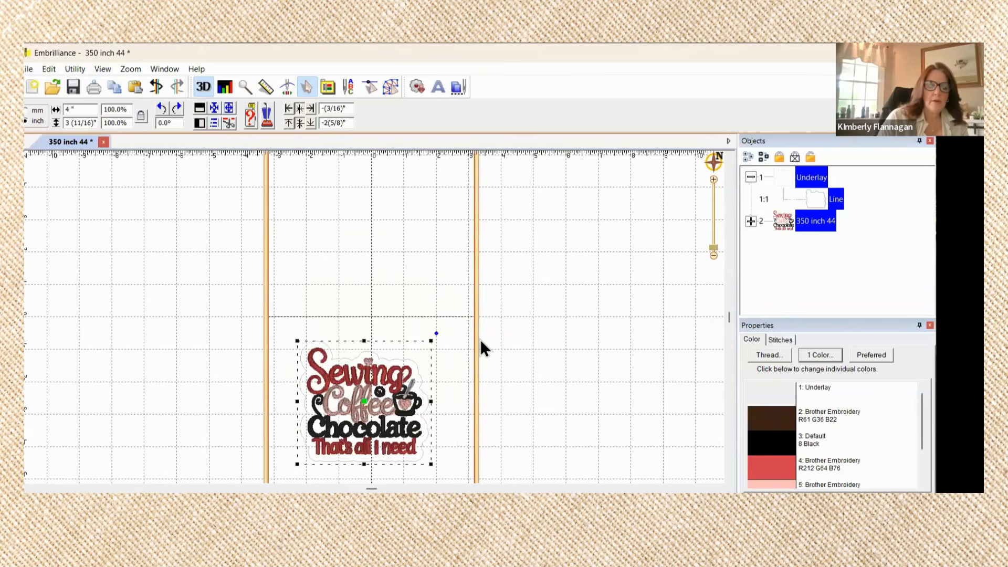
click(390, 87)
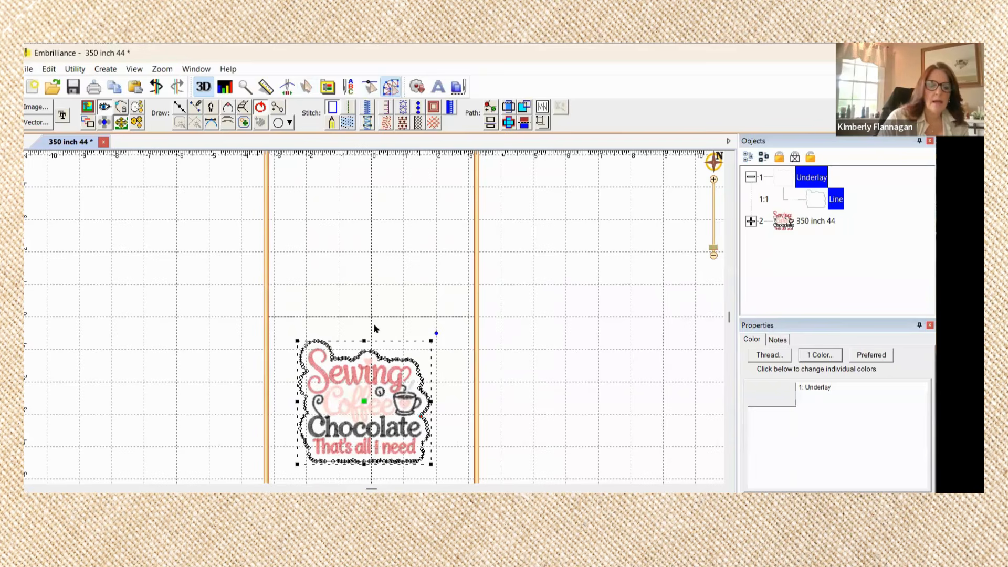
scroll(372, 323, up, 1)
scroll(373, 323, down, 1)
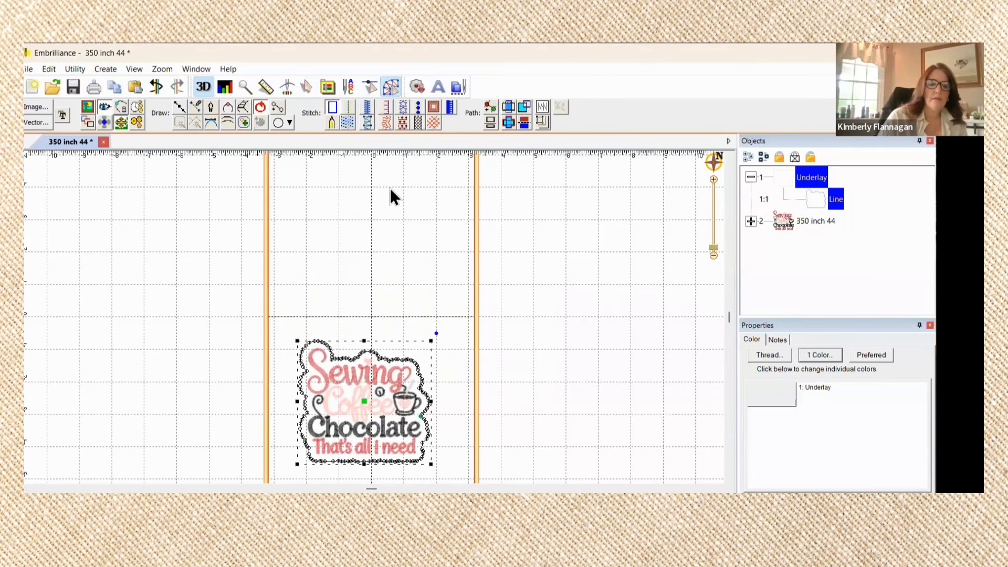
click(178, 112)
click(355, 356)
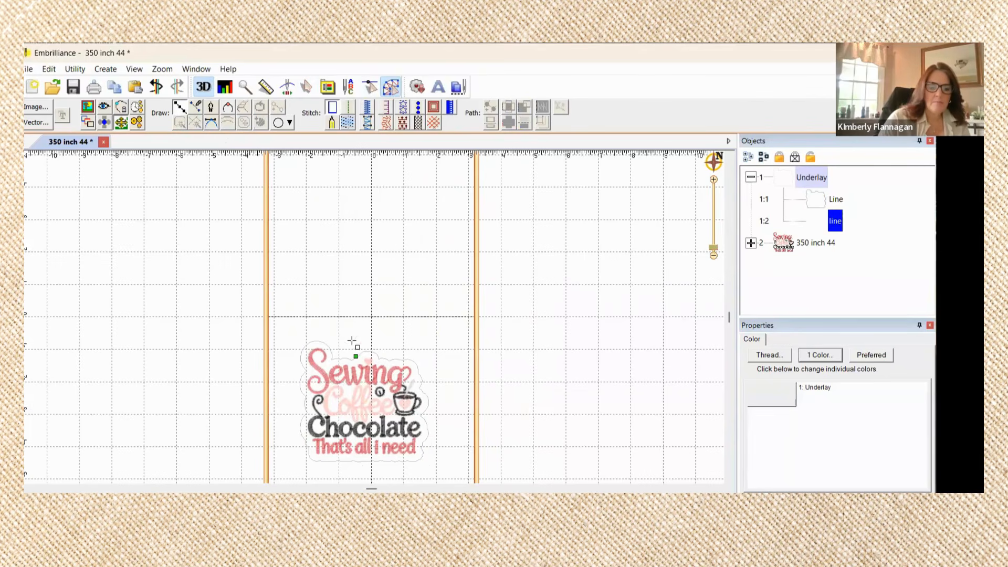
click(350, 220)
click(385, 219)
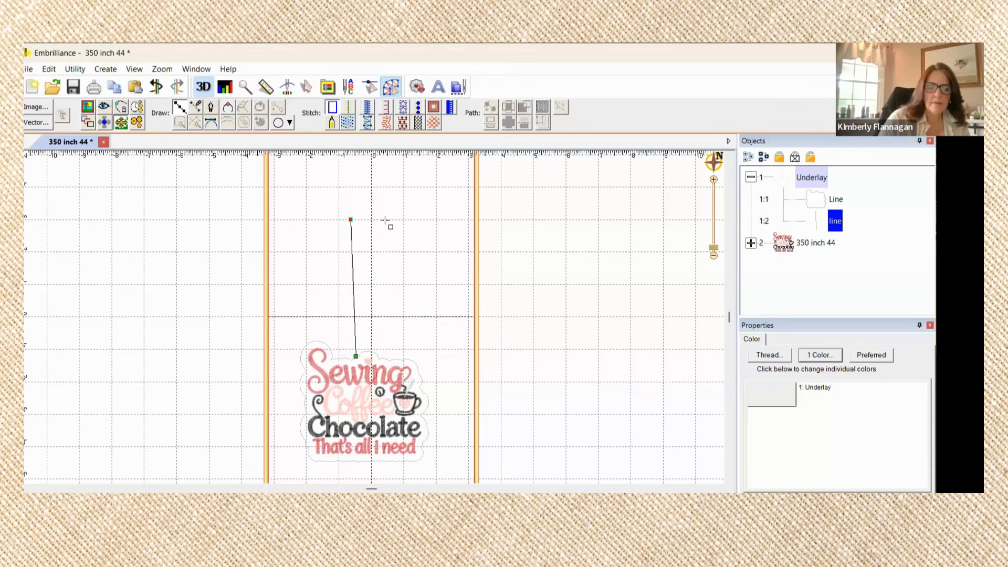
click(375, 356)
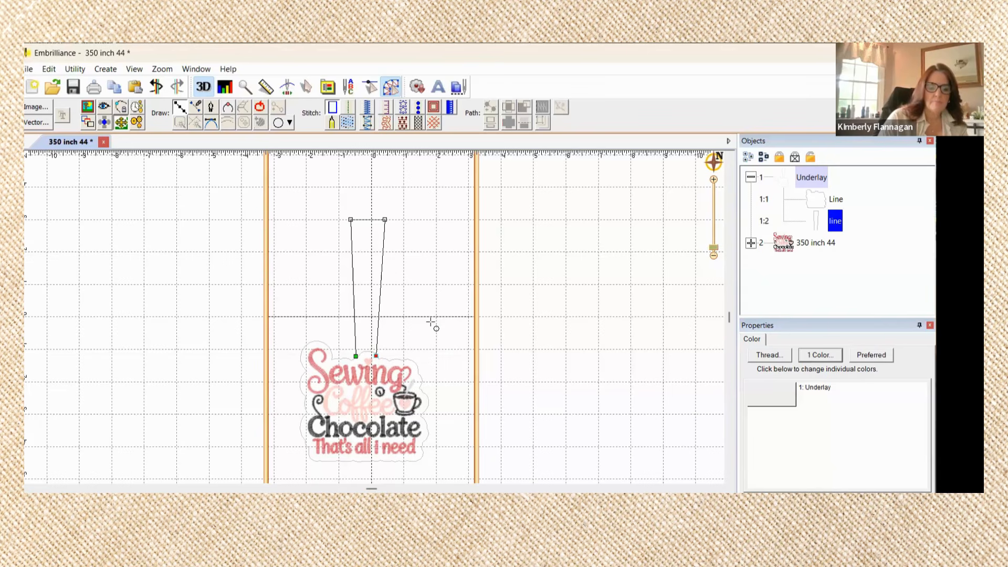
key(Escape)
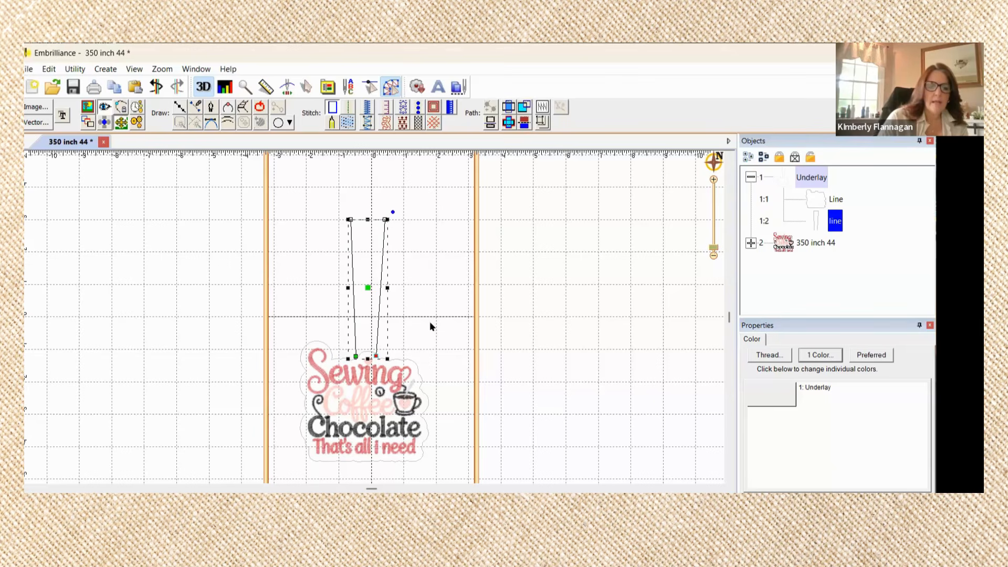
Step: Move the strap's two upper corner points inward so its sides run vertically, about 5/8 inch apart
scroll(430, 327, up, 1)
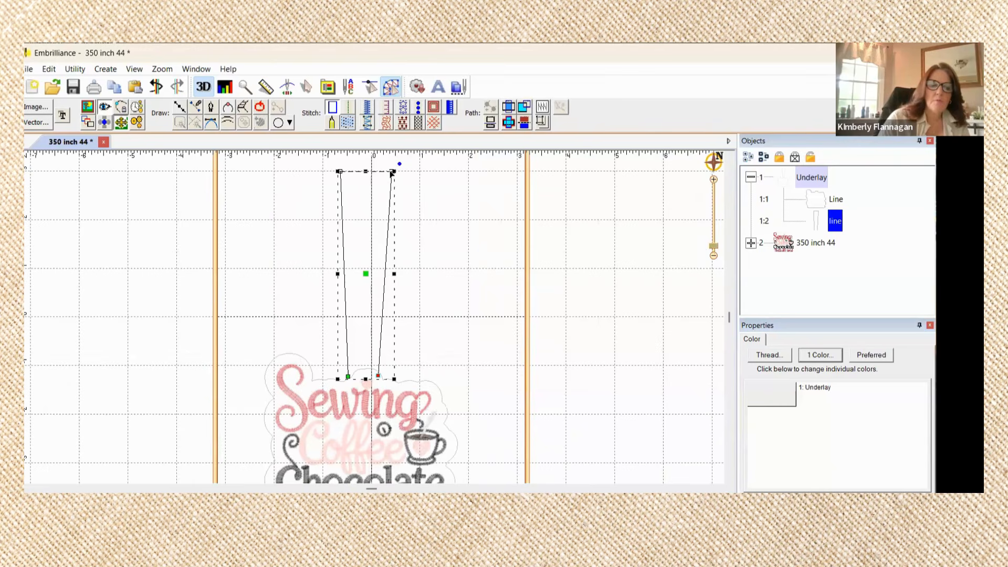
drag(393, 172, 376, 172)
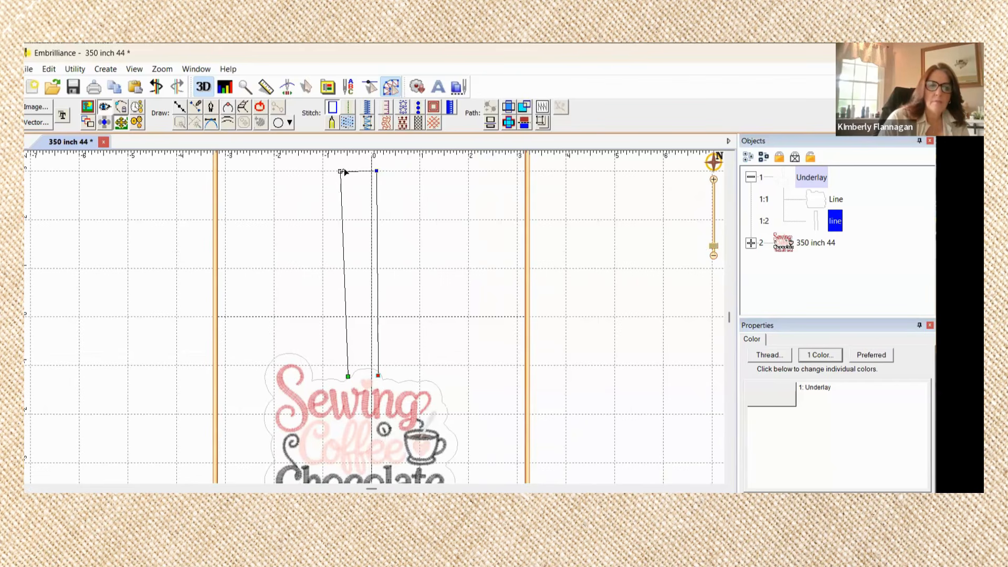
drag(341, 172, 349, 174)
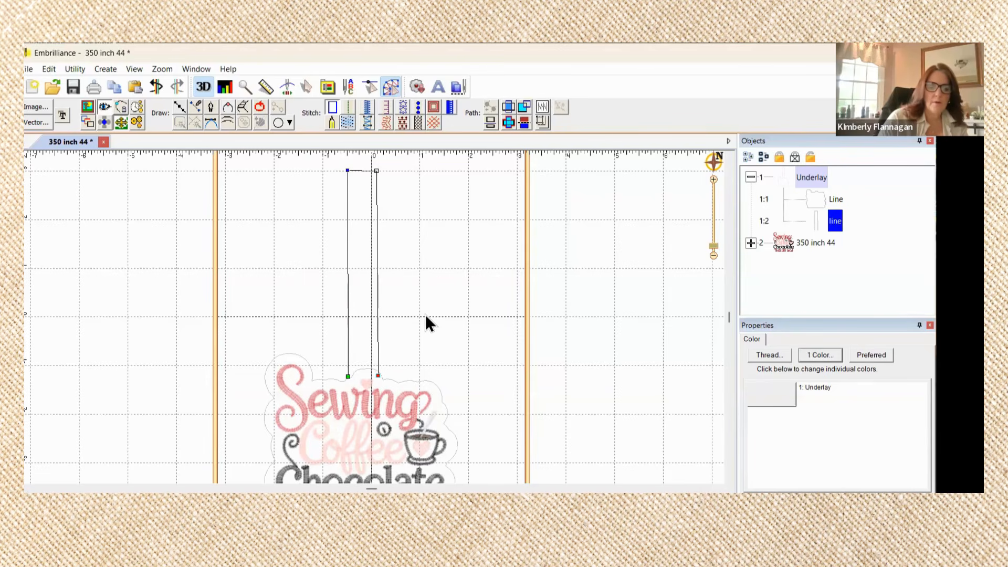
Step: Reposition the strap's two lower end points so both legs meet the upper edge of the outline around the design
scroll(425, 314, down, 1)
scroll(425, 314, up, 3)
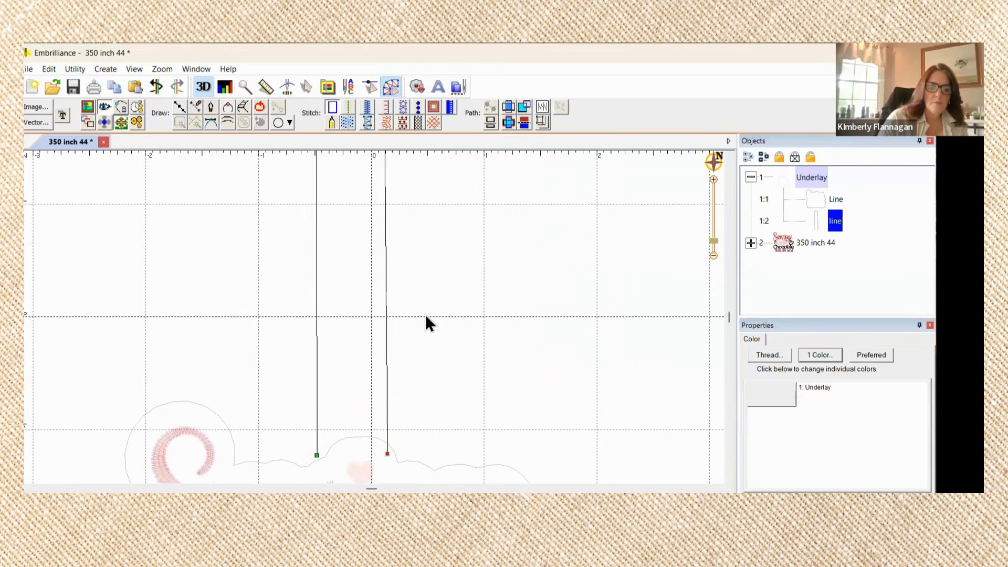
scroll(425, 314, up, 1)
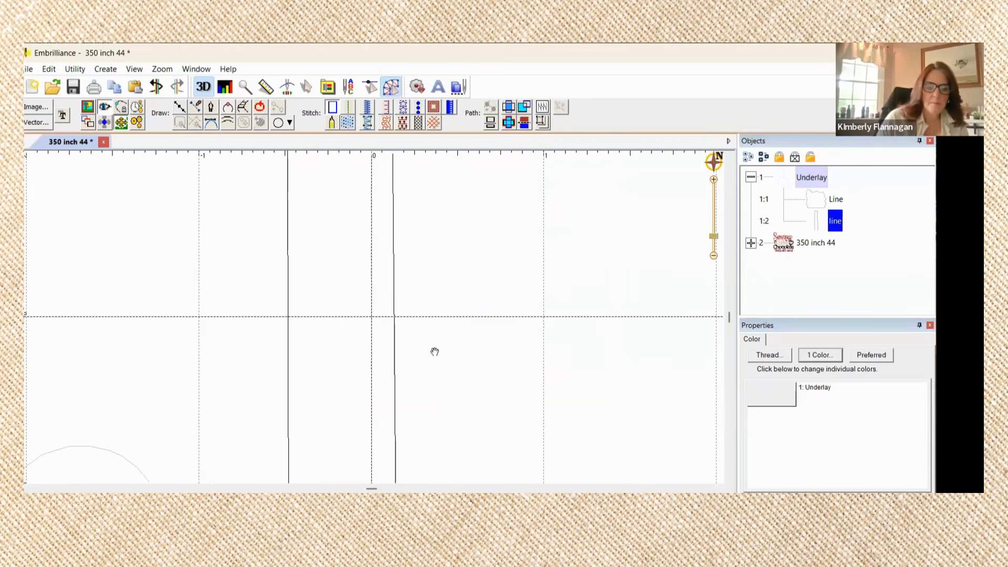
drag(434, 351, 427, 148)
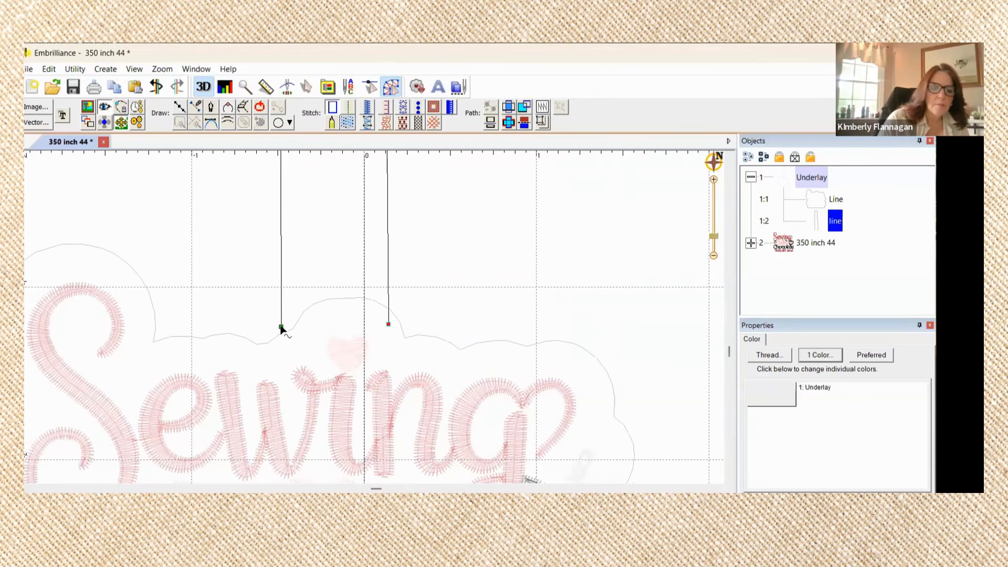
drag(281, 327, 281, 336)
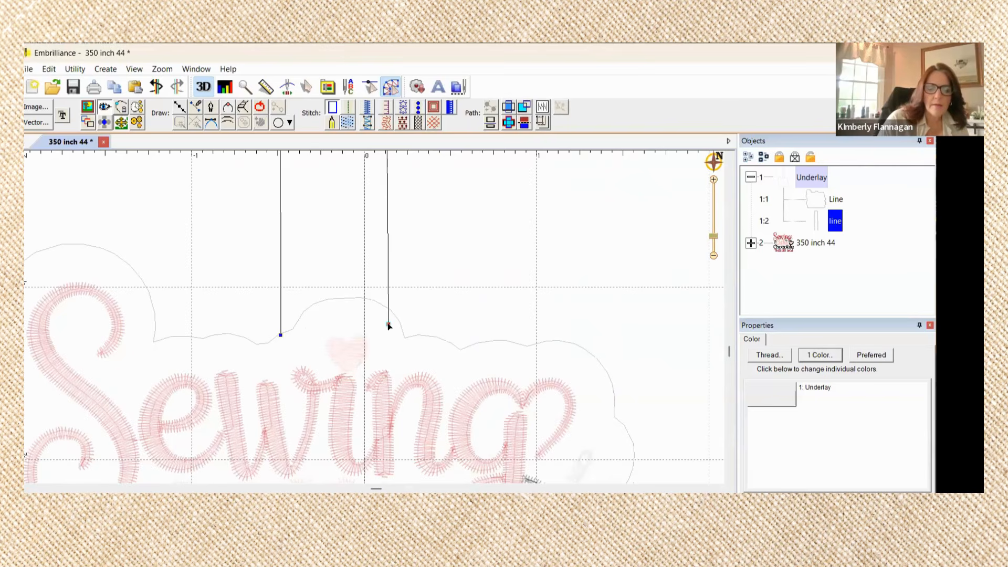
drag(388, 324, 394, 316)
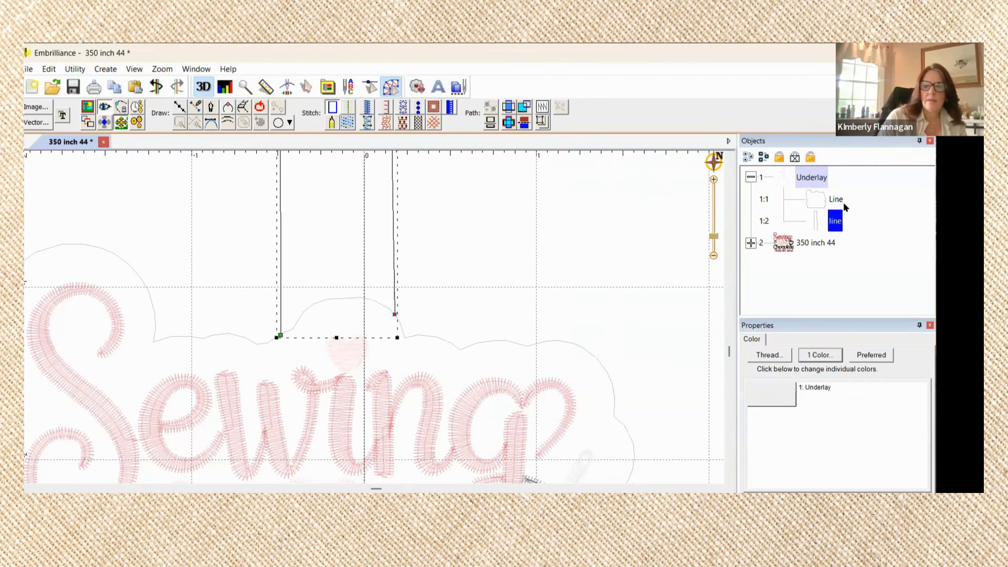
Step: Widen the strap shape slightly to about 3/4 inch, stretching it from its right side
scroll(448, 270, down, 3)
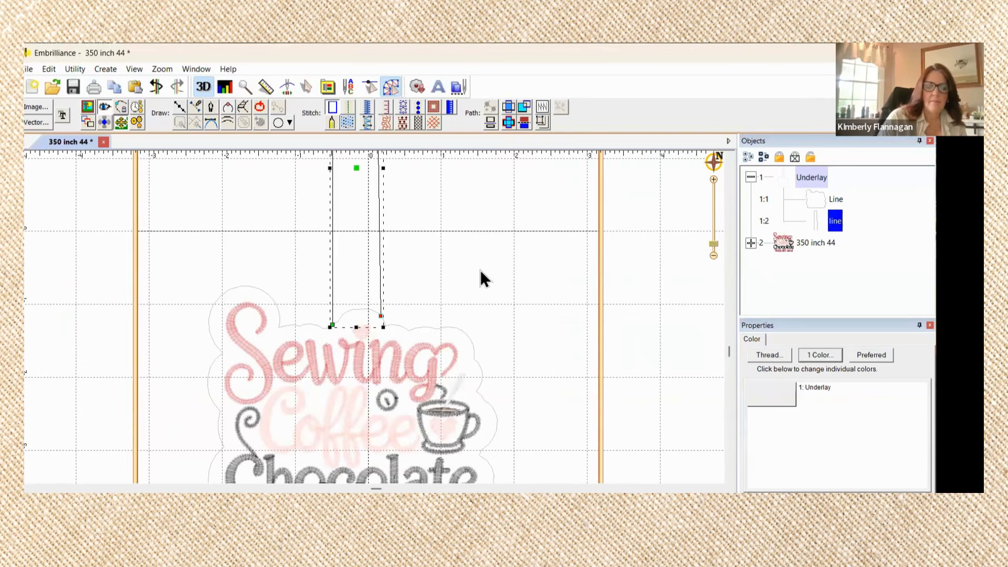
scroll(480, 269, down, 1)
scroll(479, 270, down, 1)
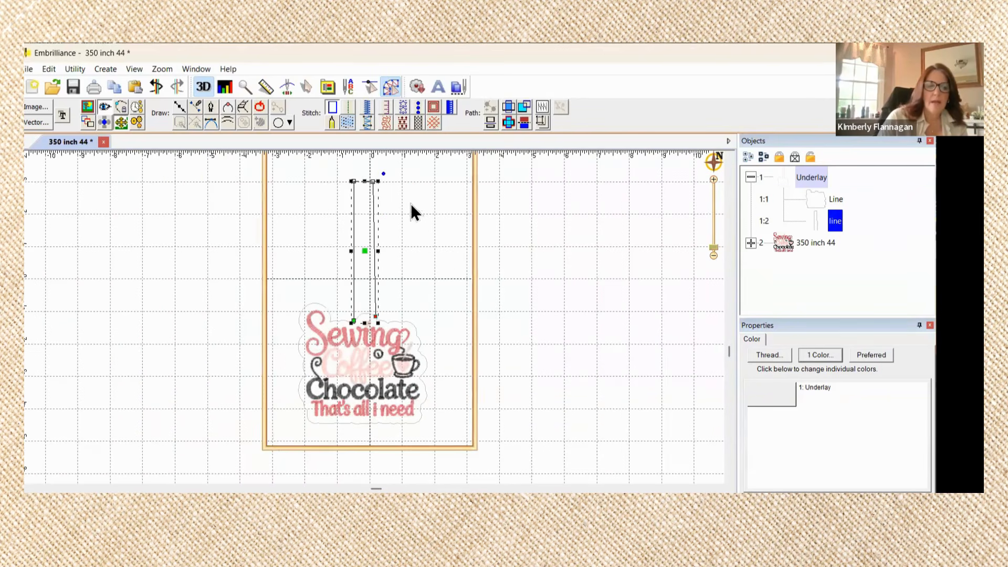
click(374, 182)
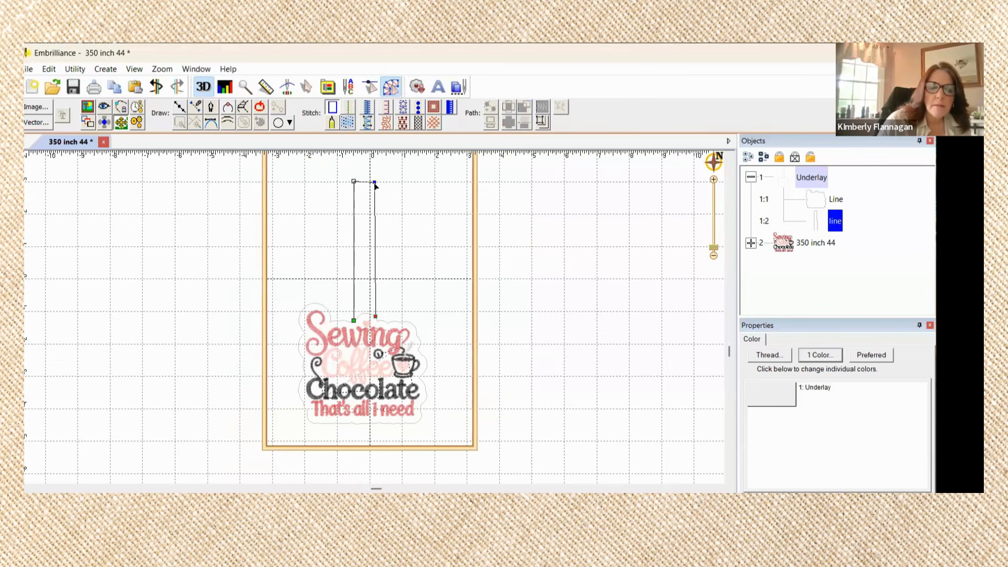
click(434, 260)
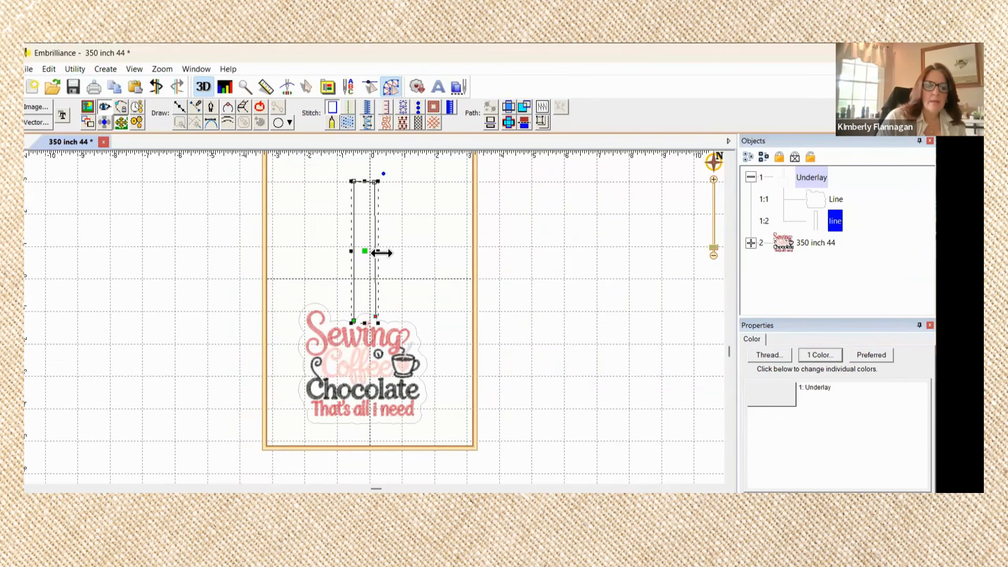
drag(381, 251, 385, 251)
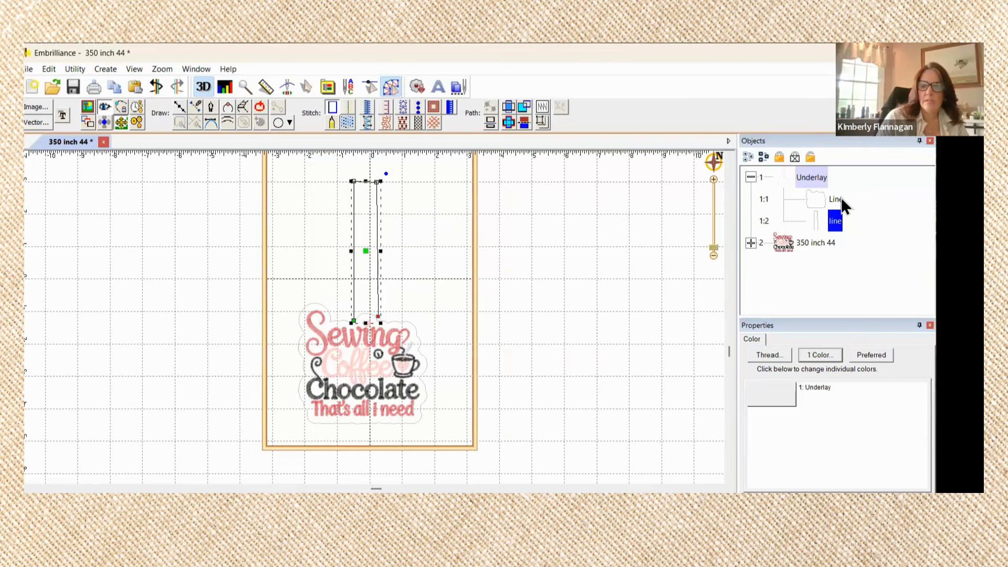
Step: Convert the Underlay group's outline and strap lines to run stitches and duplicate the whole group
click(819, 176)
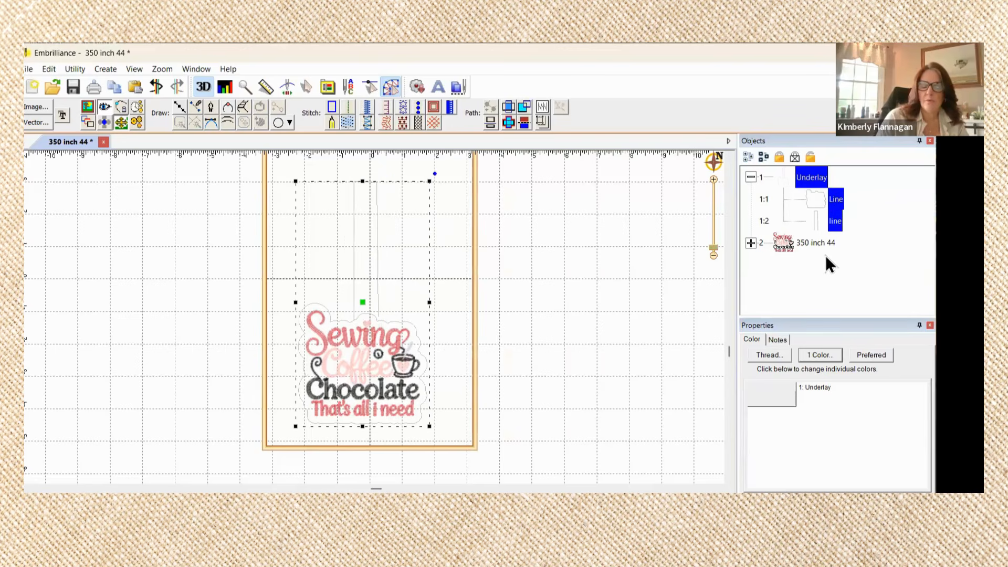
click(350, 105)
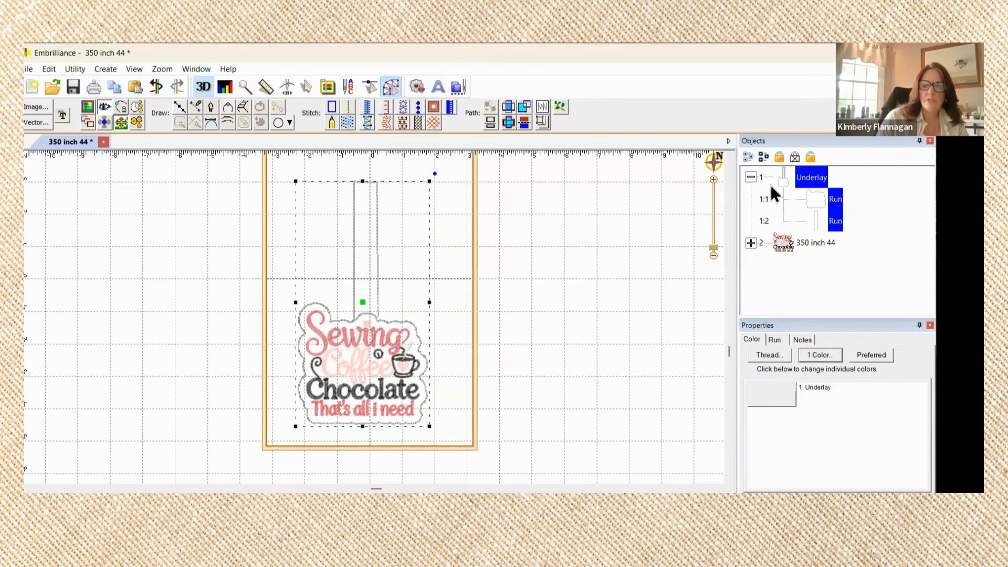
click(53, 69)
click(55, 71)
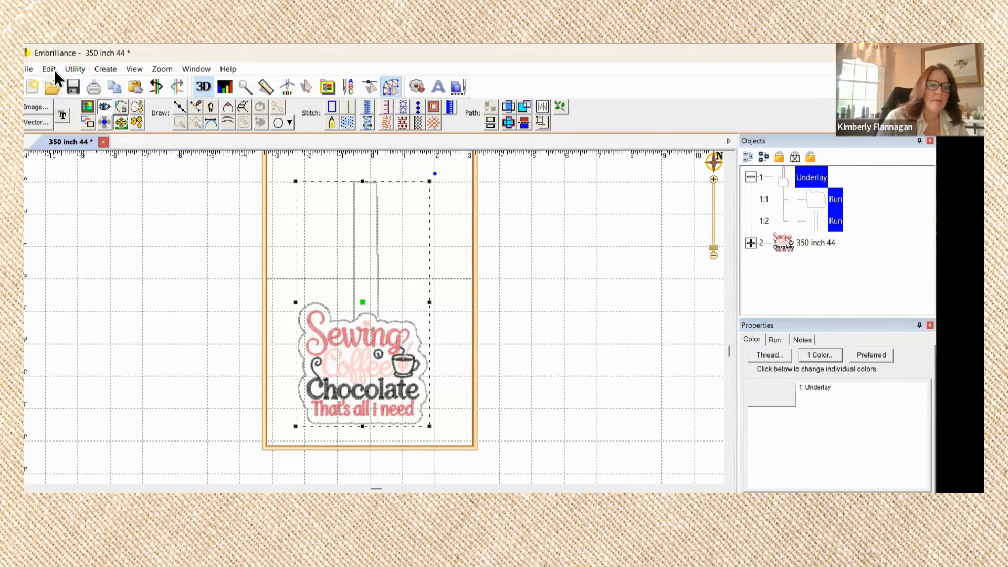
click(54, 69)
click(85, 135)
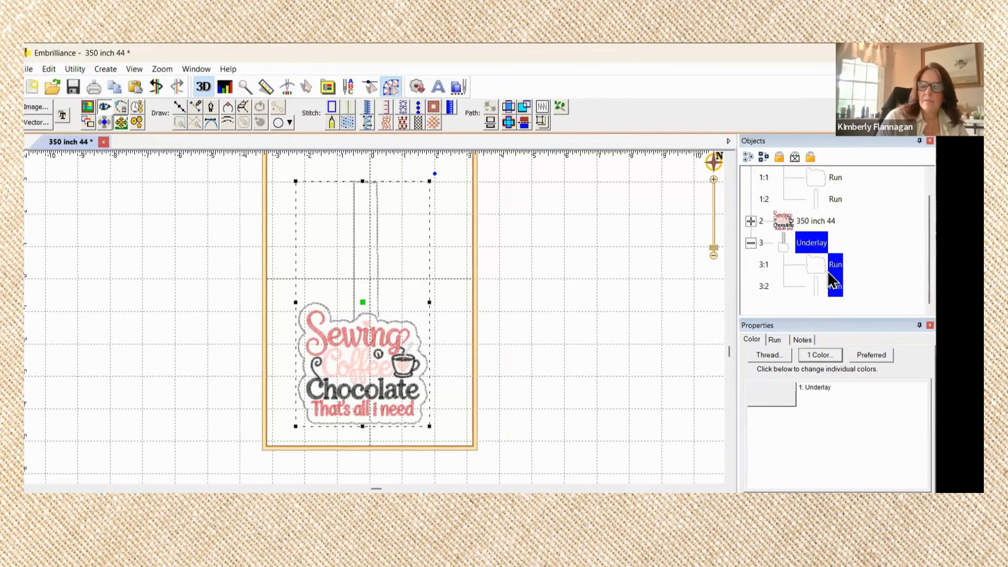
Step: Rename the first Underlay group, ahead of the 350 inch 44 design, as placement
scroll(867, 249, up, 1)
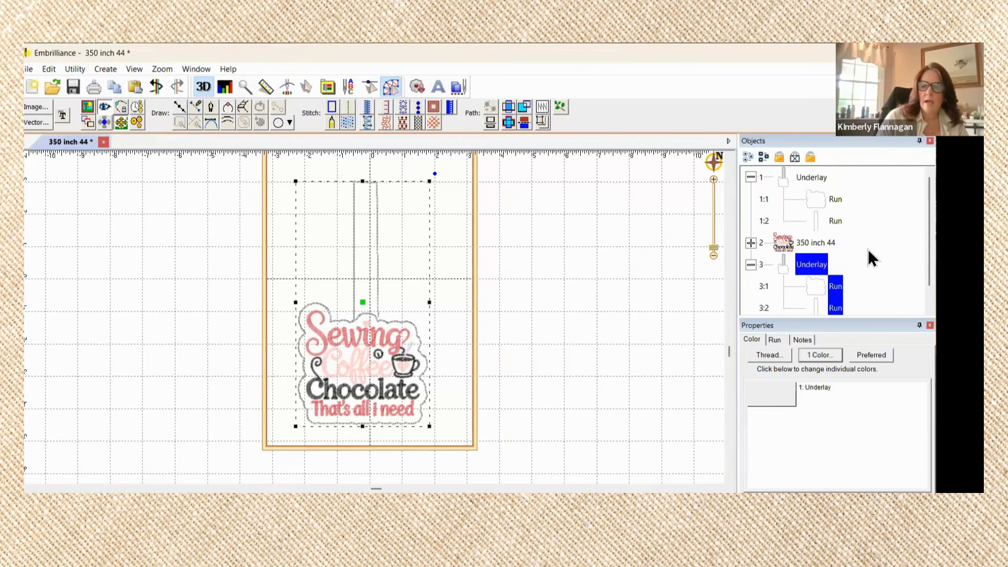
click(820, 178)
click(820, 176)
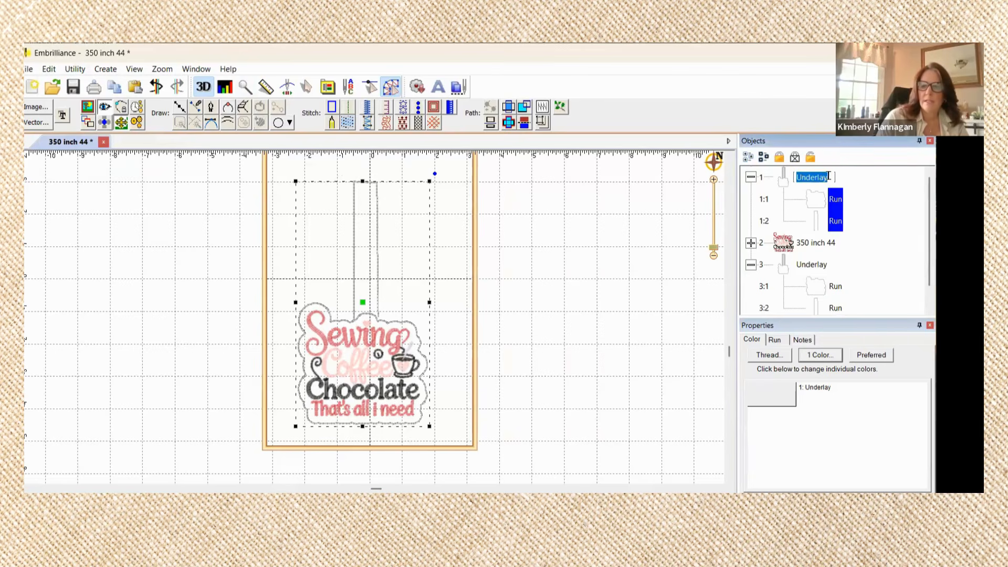
drag(829, 177, 795, 177)
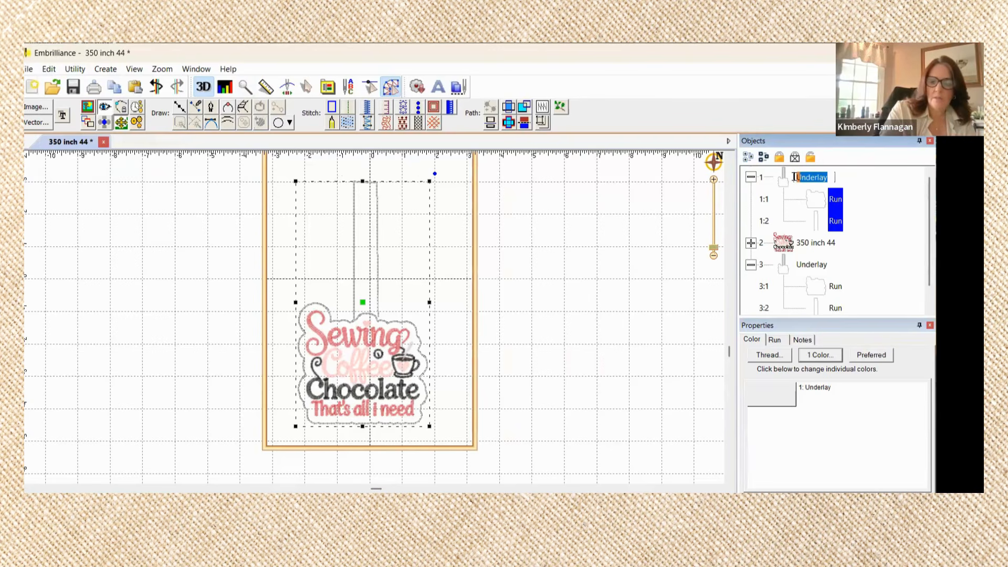
text(pla)
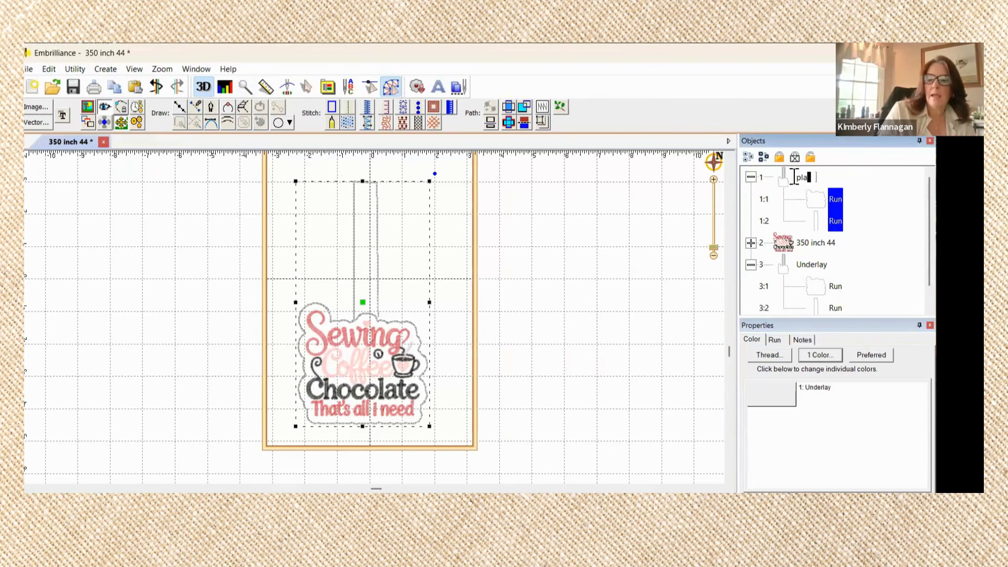
text(cement)
click(864, 206)
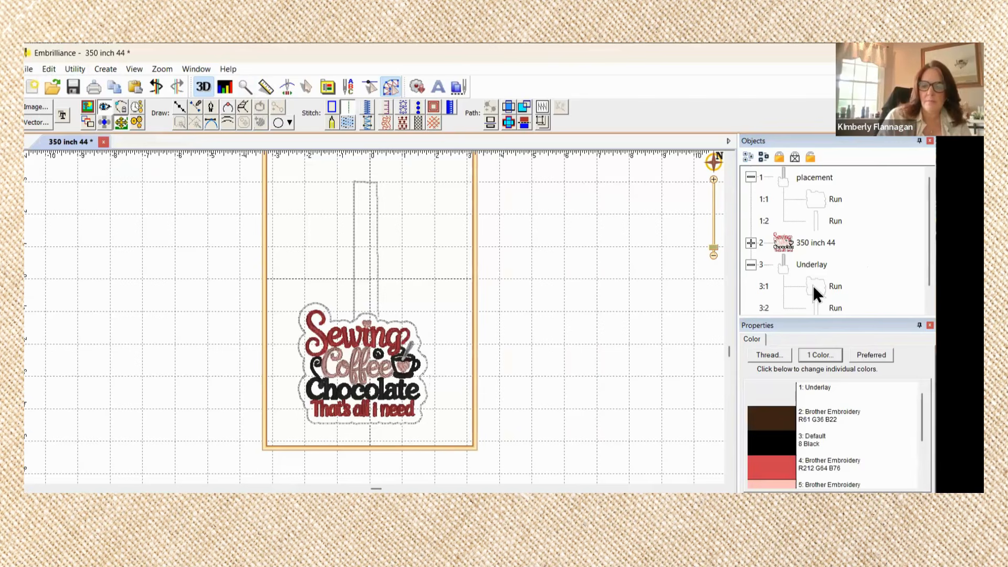
Step: Rename the duplicated Underlay group after the 350 inch 44 design as Tackdown
click(813, 264)
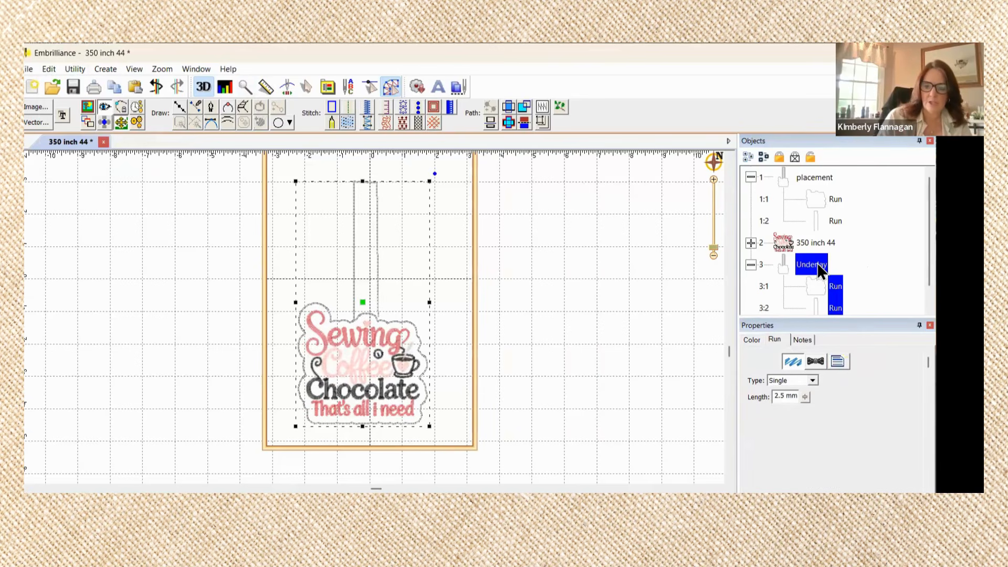
click(819, 267)
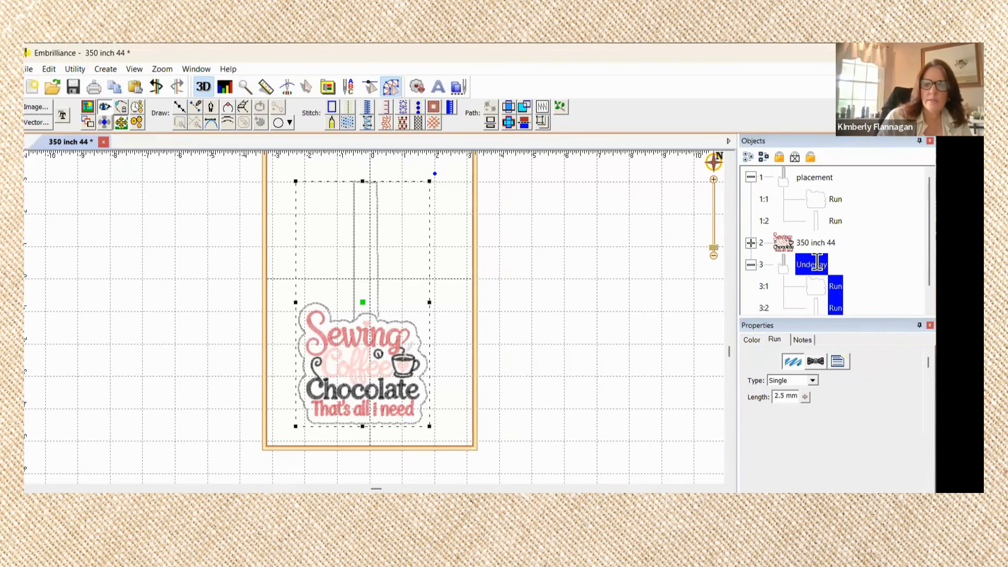
key(ctrl+a)
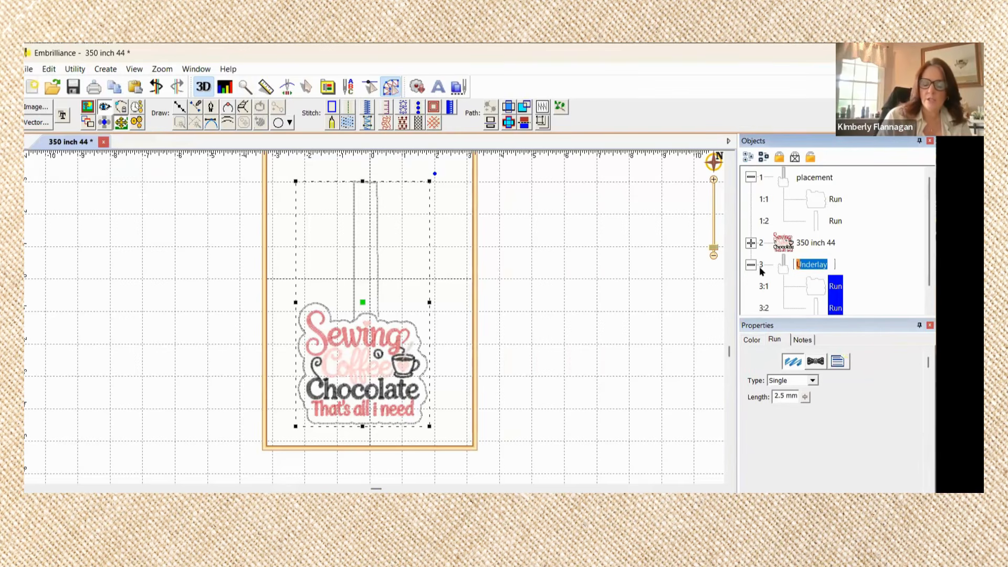
text(T)
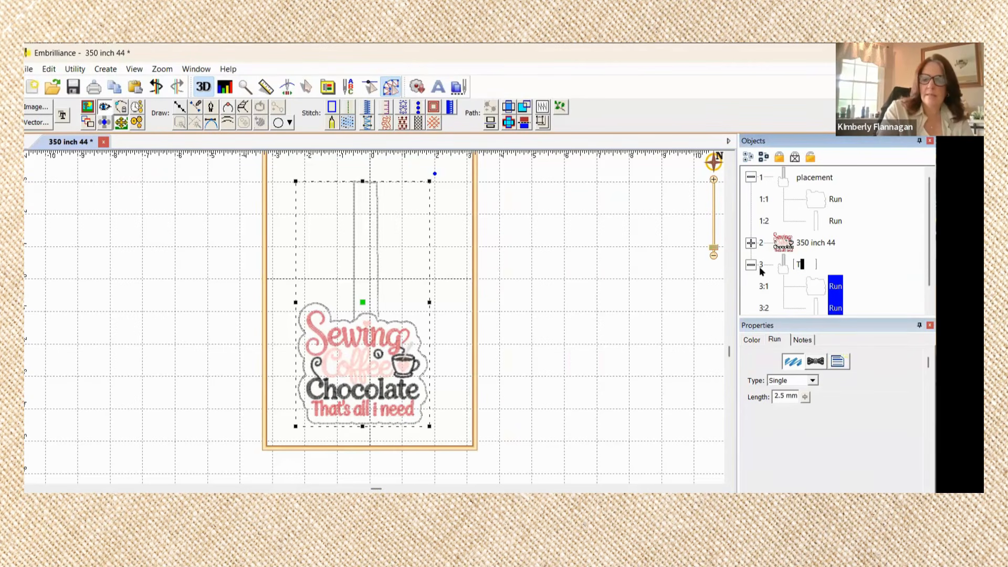
text(ack)
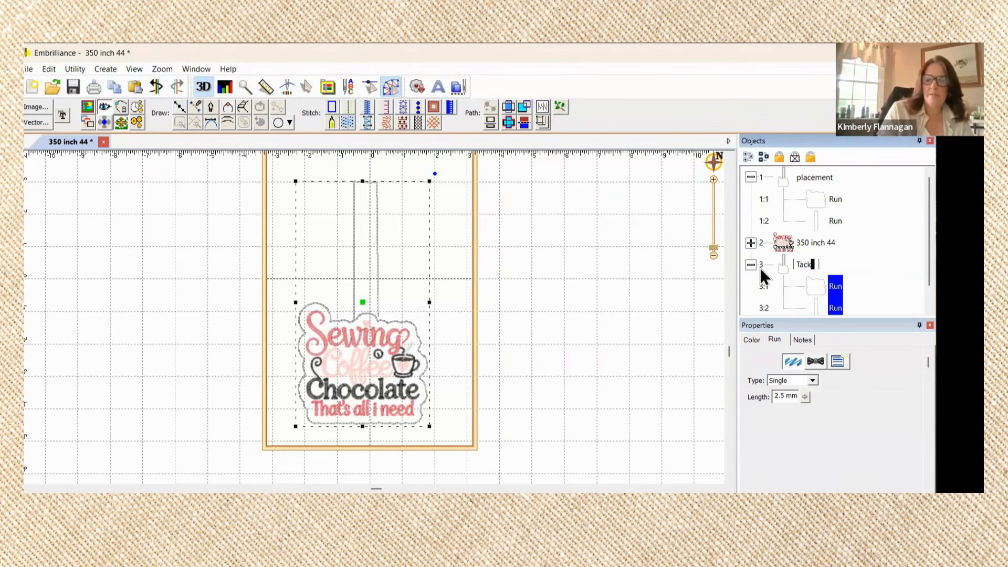
text(down)
click(868, 292)
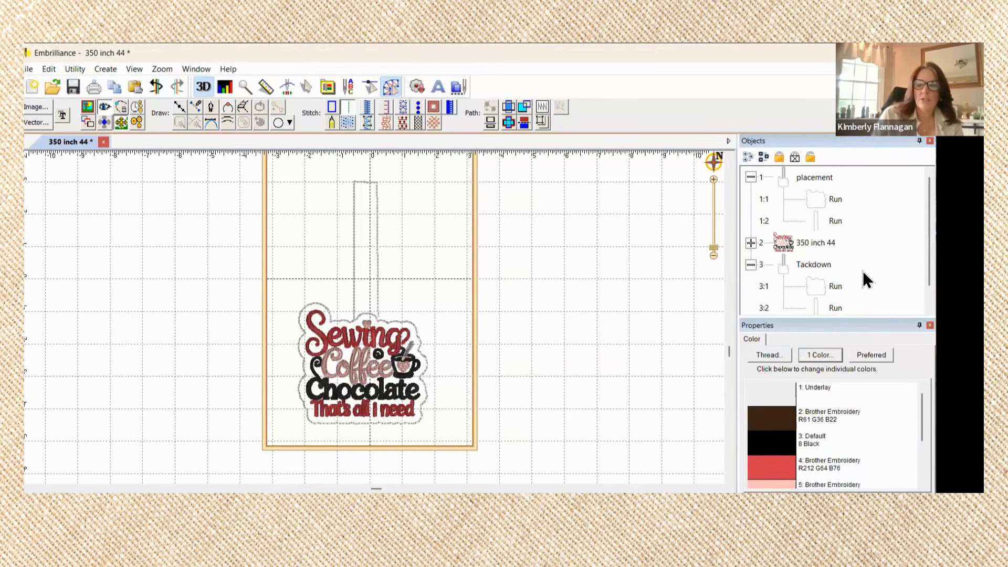
Step: Move the Tackdown group earlier in the stitching order, between placement and the 350 inch 44 design
click(822, 177)
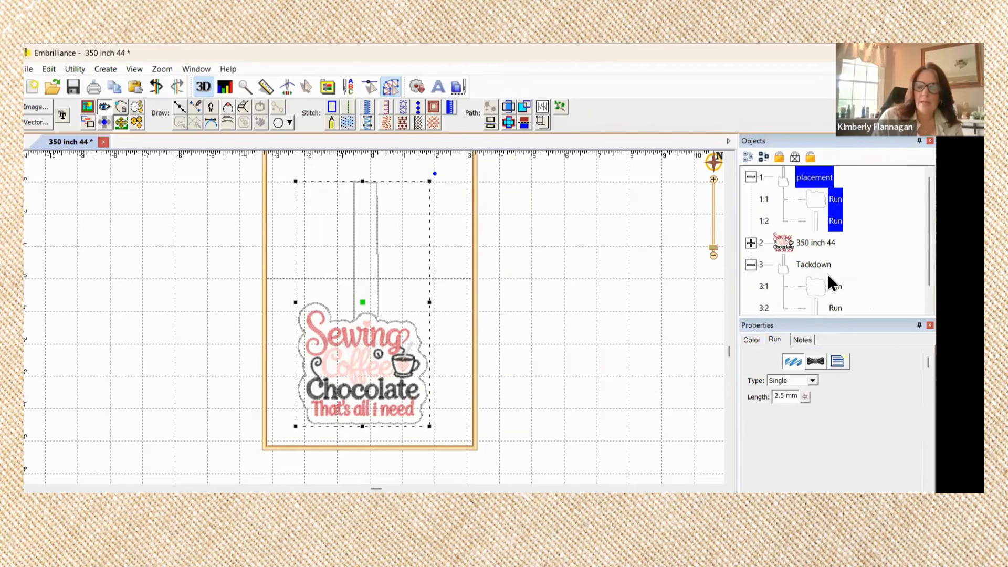
click(813, 265)
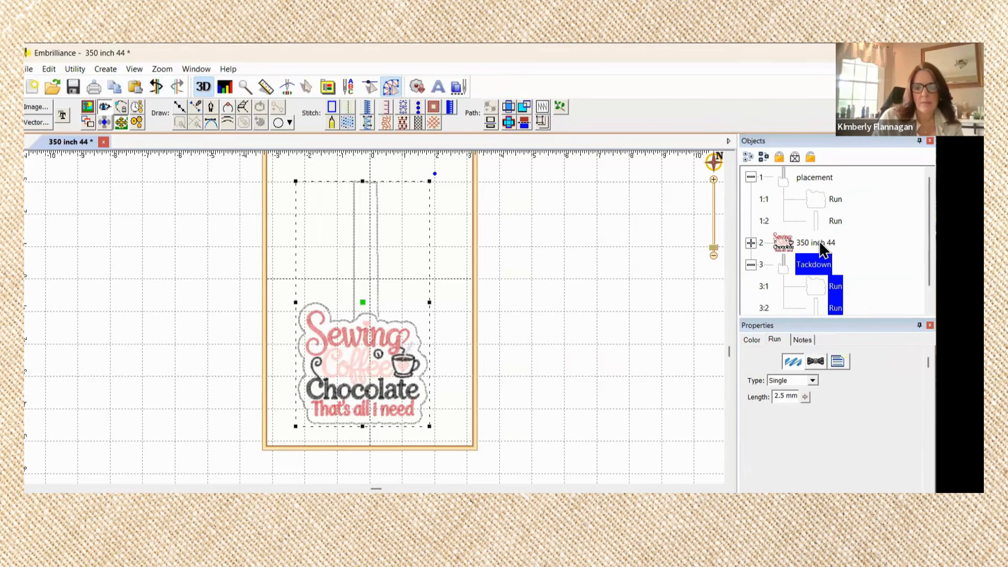
click(822, 243)
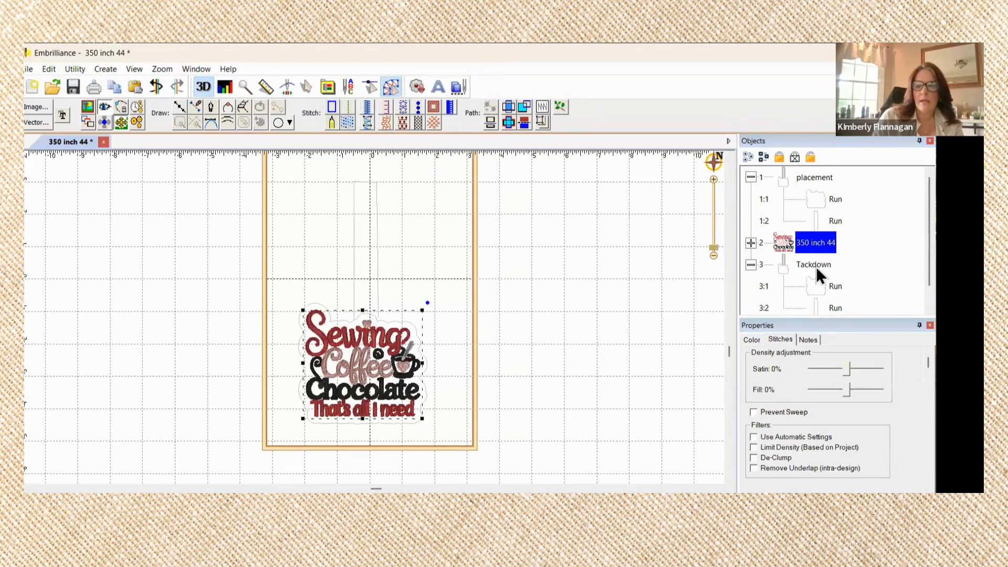
click(814, 266)
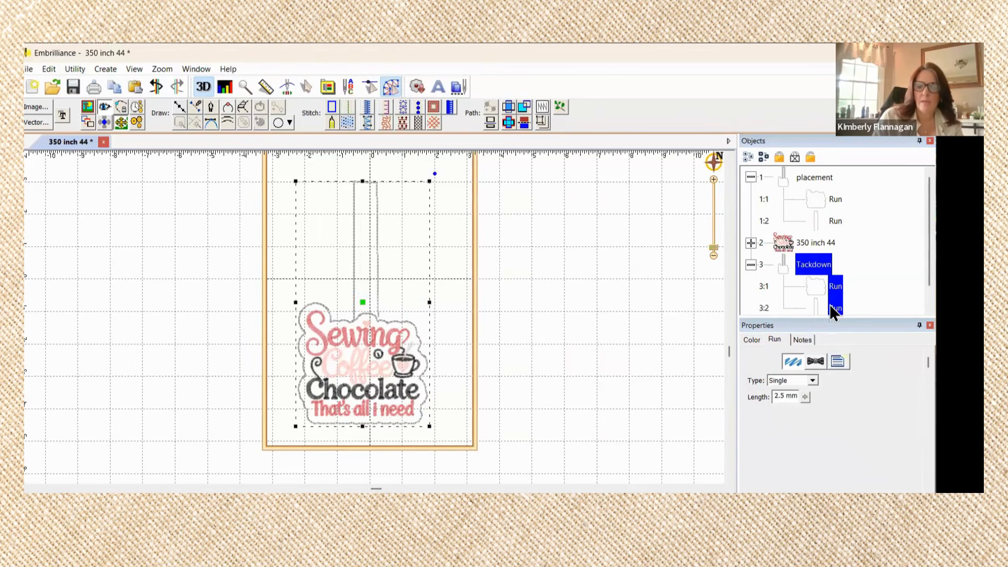
right_click(834, 277)
click(887, 282)
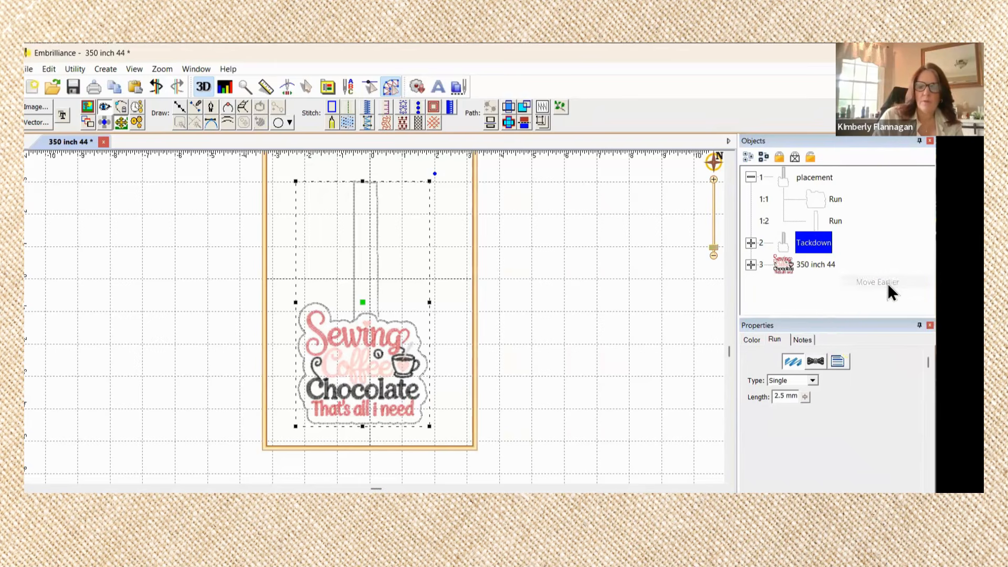
Step: Review the placement and Tackdown order and expand the 350 inch 44 design to inspect its thread color sections
click(812, 176)
click(812, 242)
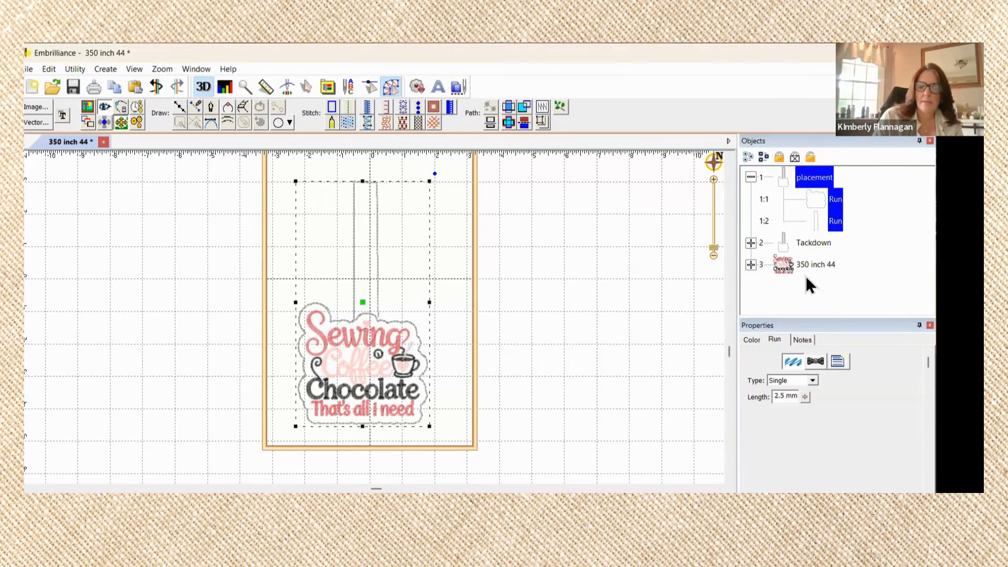
click(751, 264)
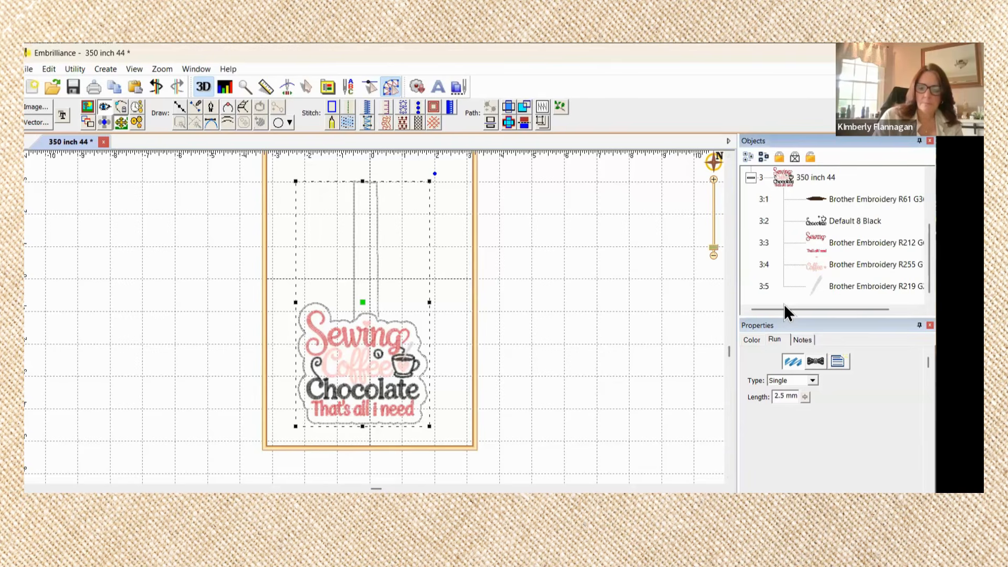
Step: Change the Tackdown group's thread color to Floriani 1085 Violet Red, searching the Floriani threads for red
scroll(783, 303, up, 2)
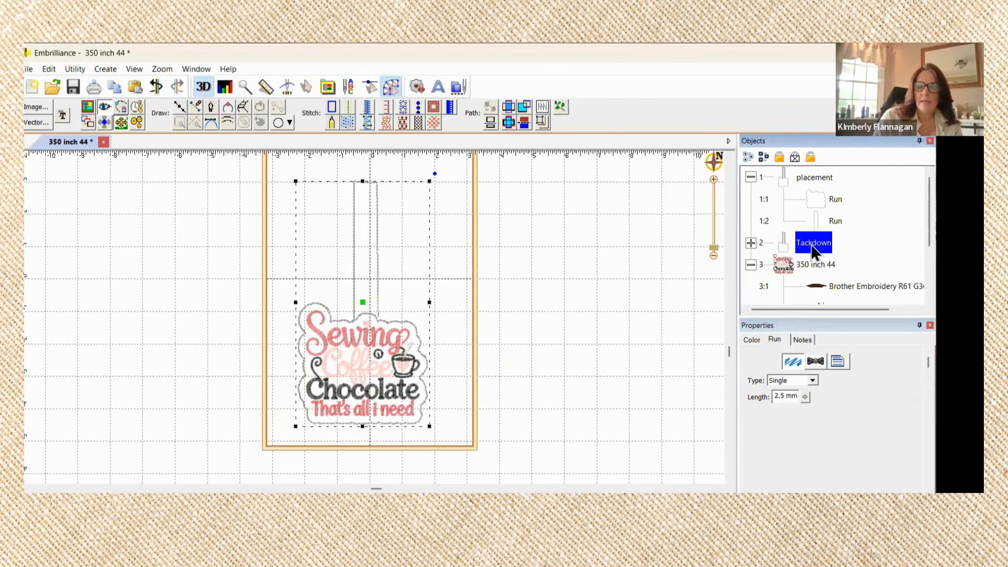
click(750, 242)
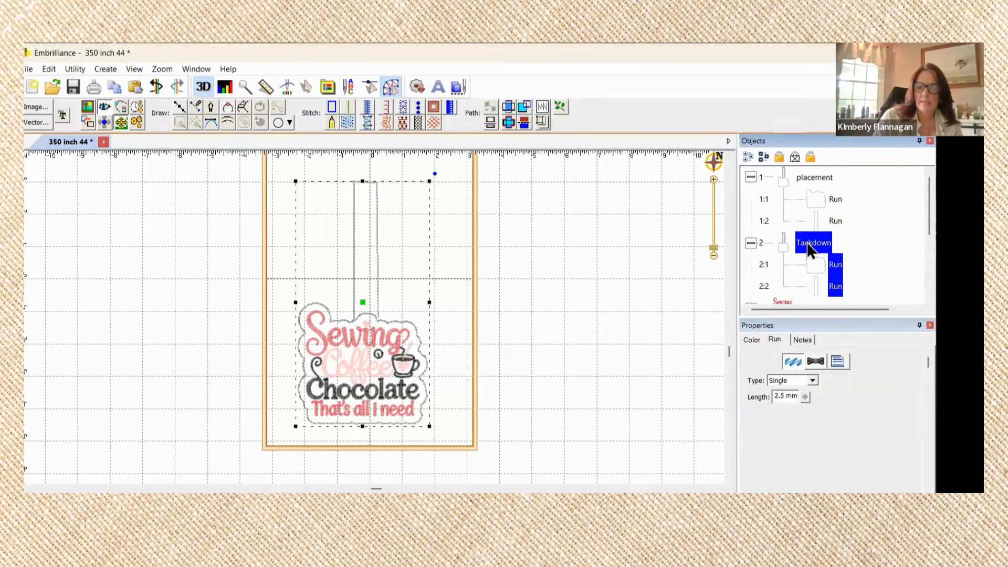
click(750, 339)
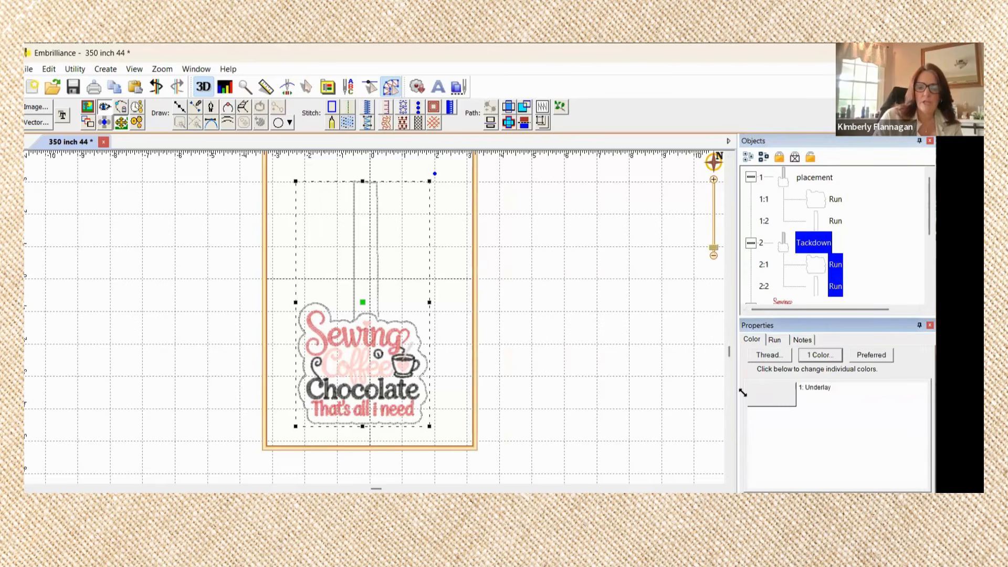
double_click(776, 393)
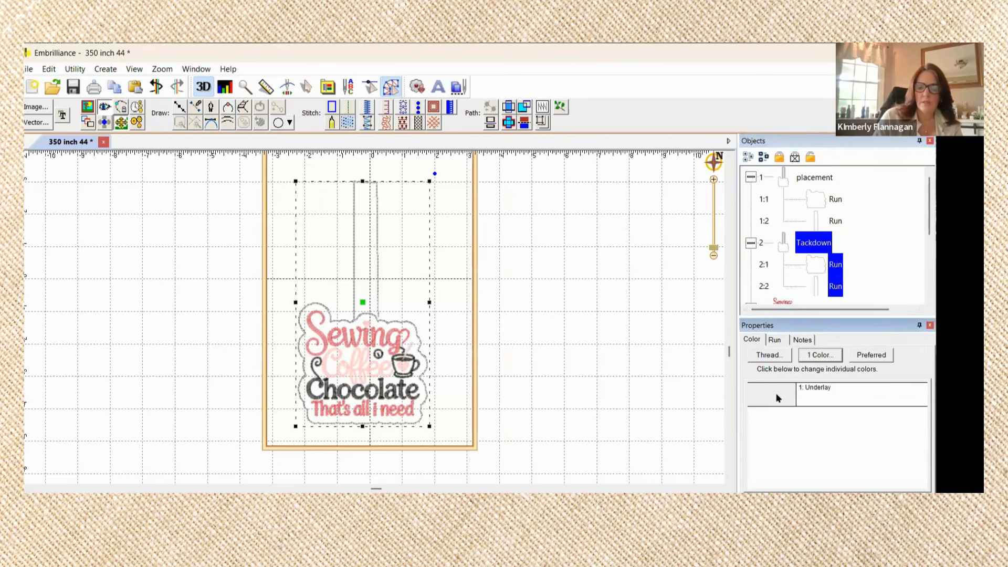
click(479, 234)
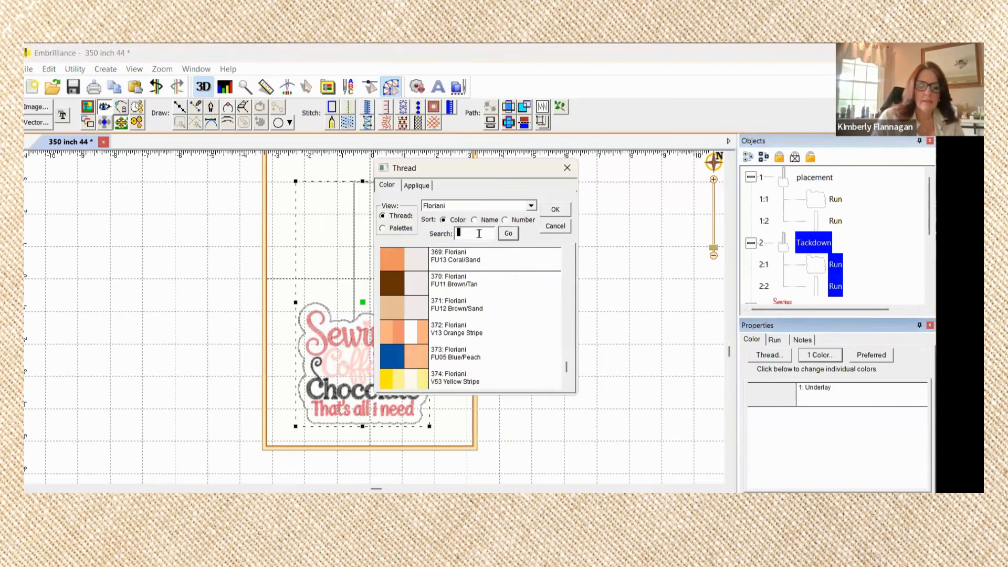
text(red)
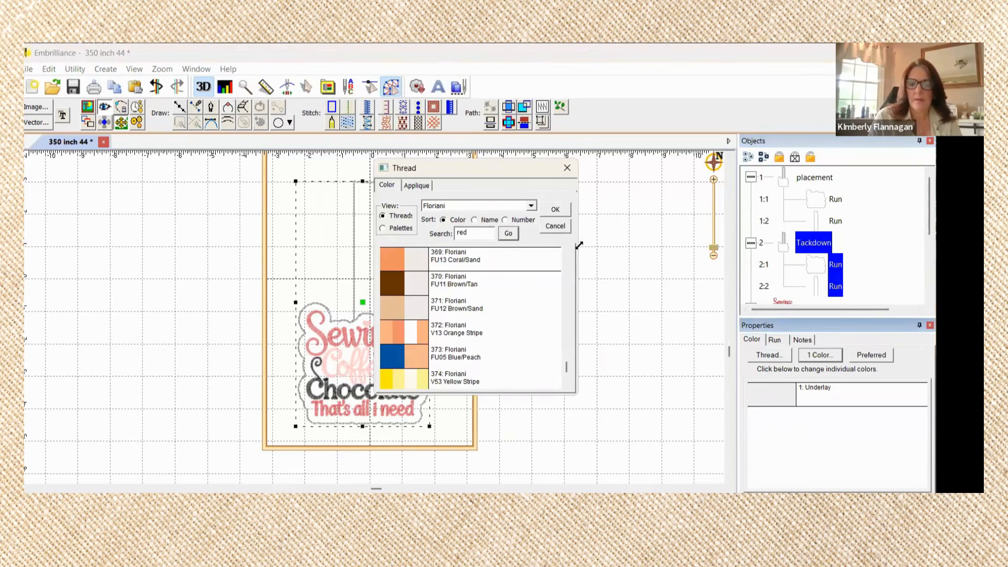
click(504, 233)
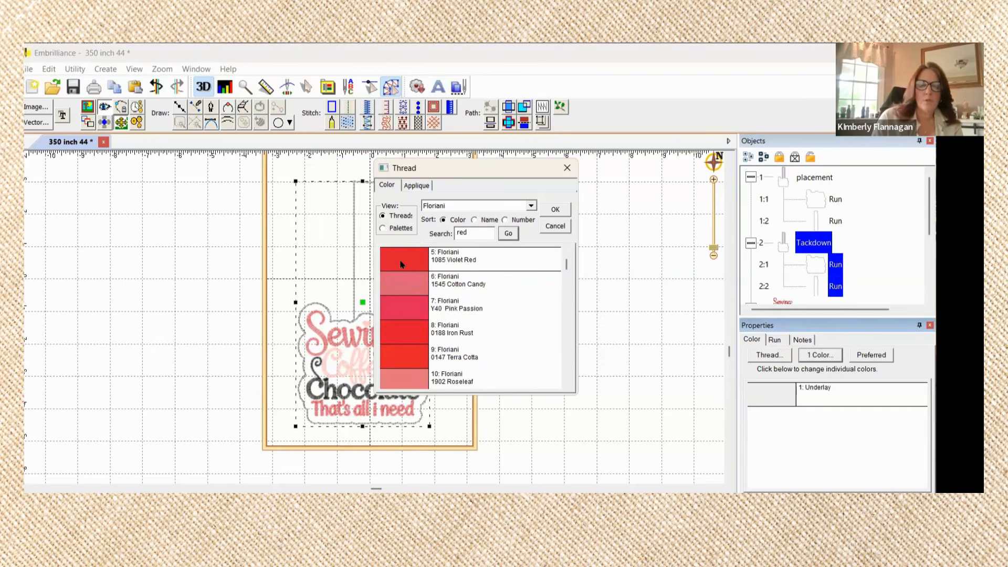
double_click(401, 262)
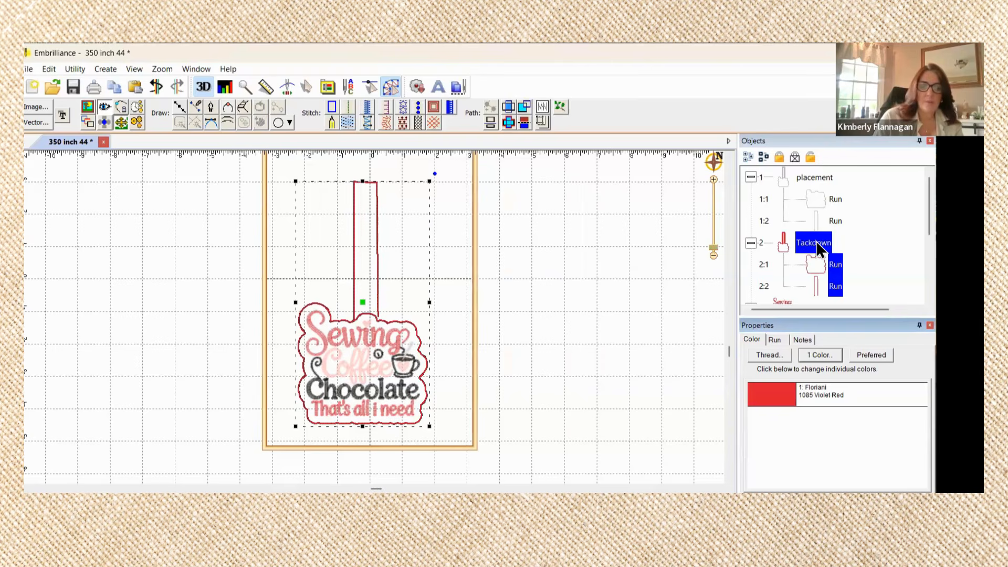
Step: Copy the Tackdown group and paste the duplicate after the 350 inch 44 design in the stitching order
scroll(816, 241, down, 1)
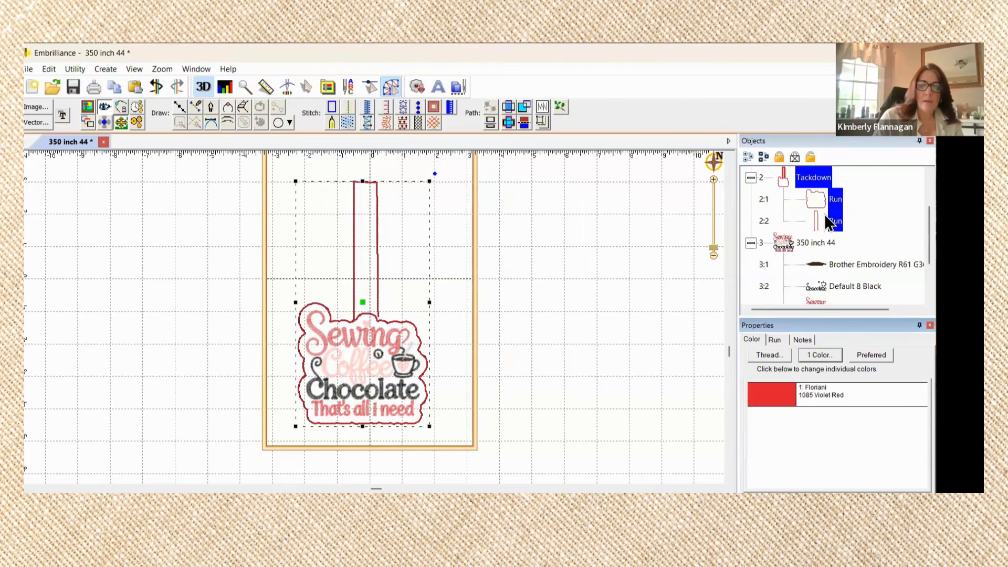
scroll(824, 213, up, 1)
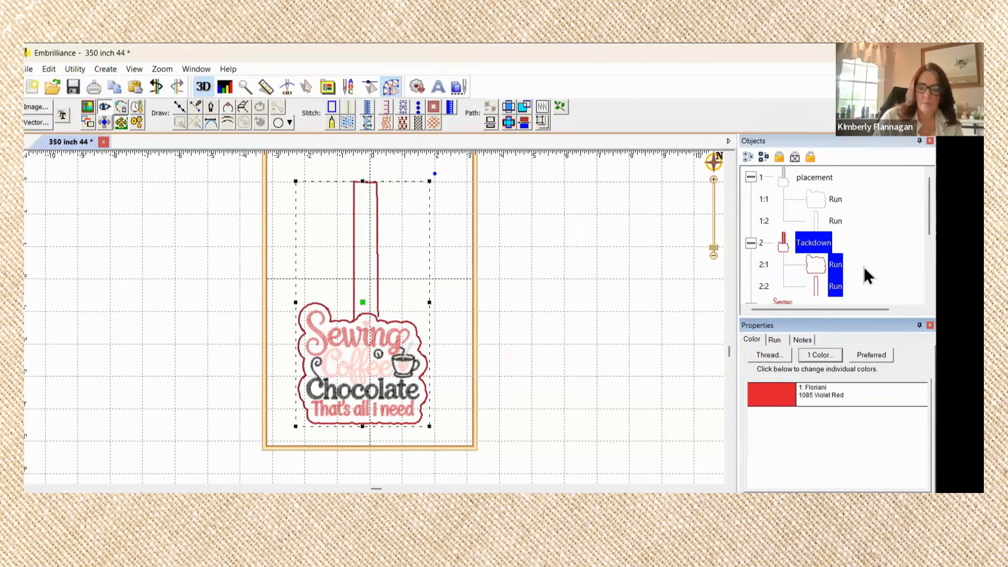
scroll(864, 266, down, 1)
scroll(863, 267, down, 1)
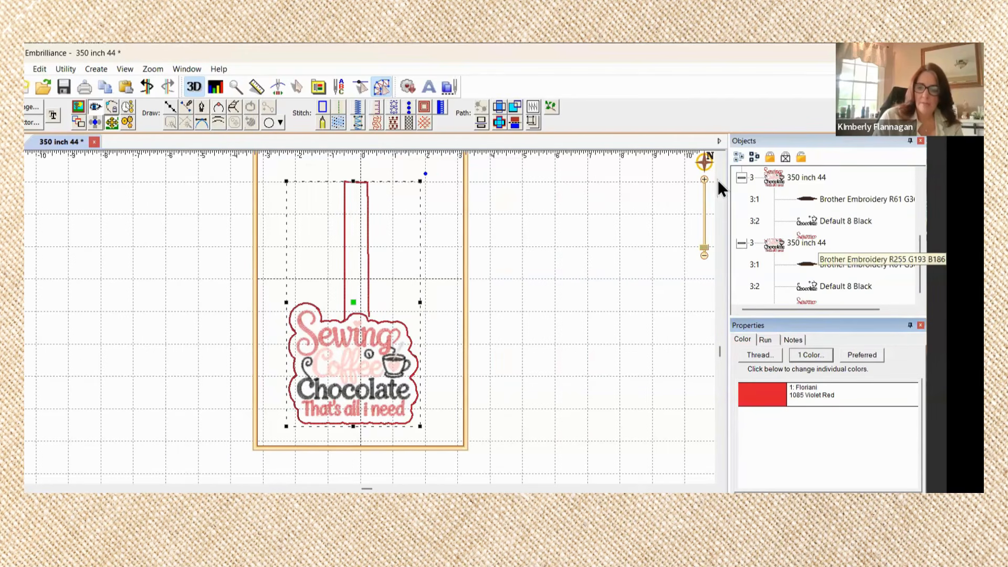
scroll(742, 178, up, 2)
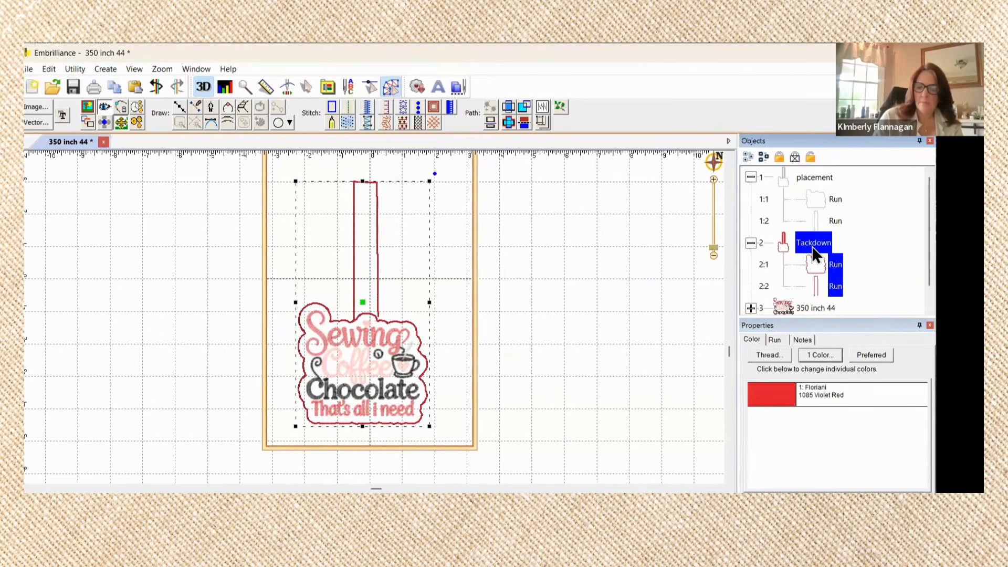
click(775, 340)
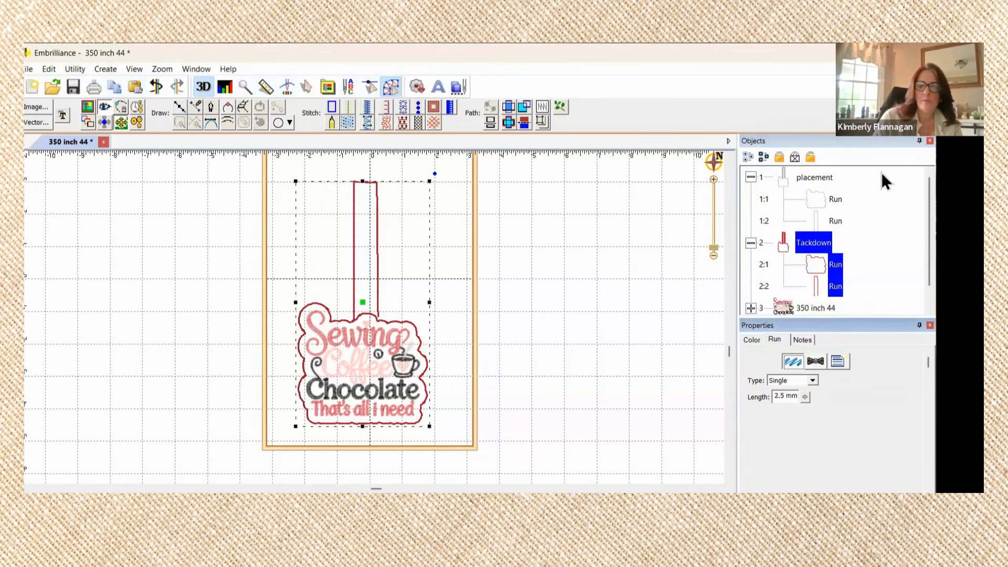
click(47, 67)
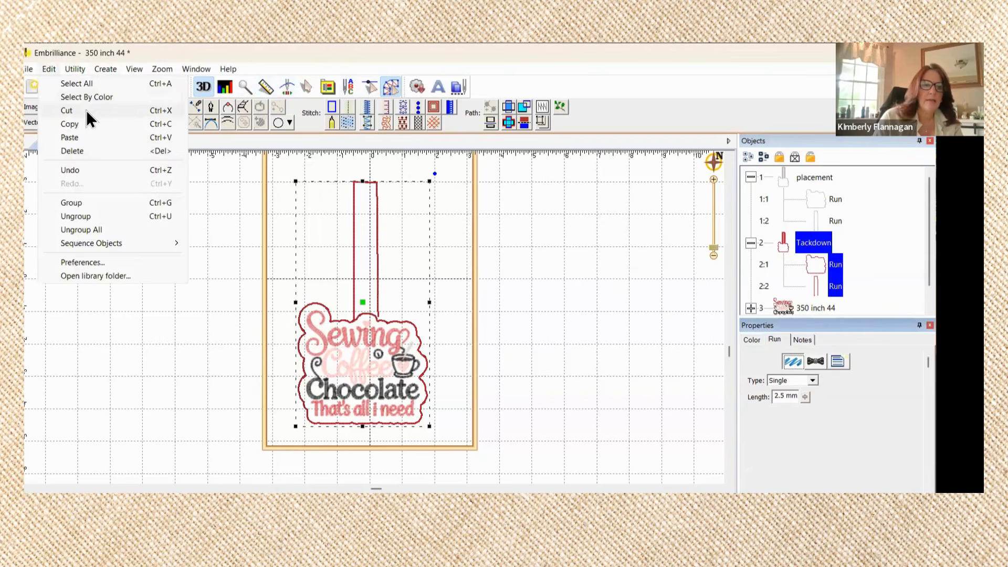
click(83, 125)
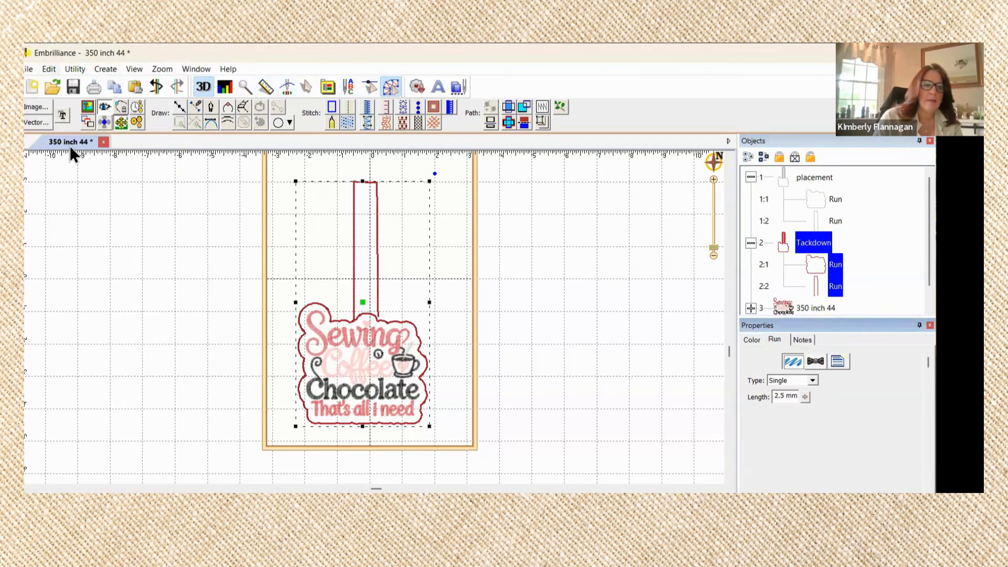
click(49, 69)
click(72, 135)
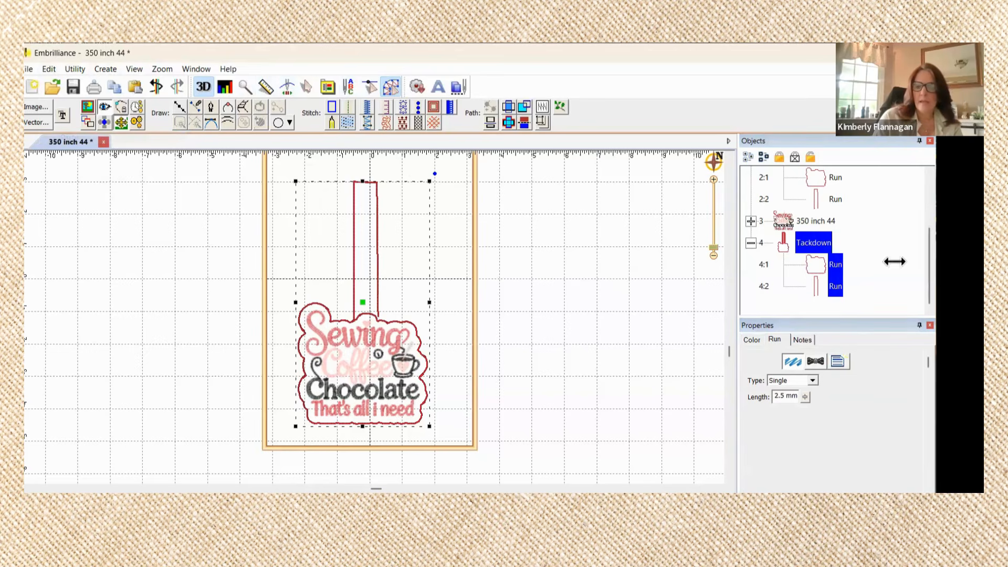
Step: Collapse the first Tackdown group and the placement group in the object list
scroll(859, 219, up, 1)
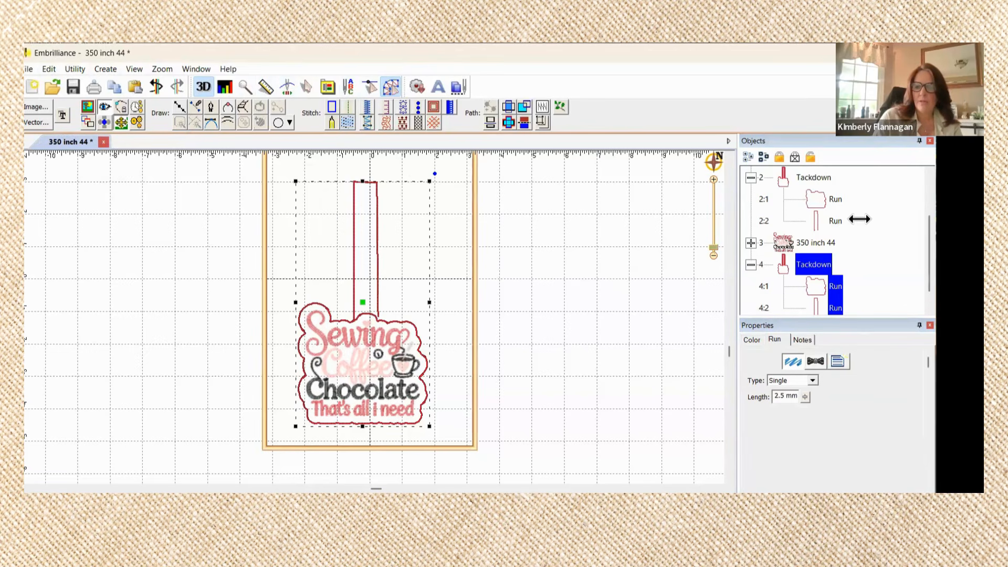
click(751, 177)
scroll(758, 173, up, 2)
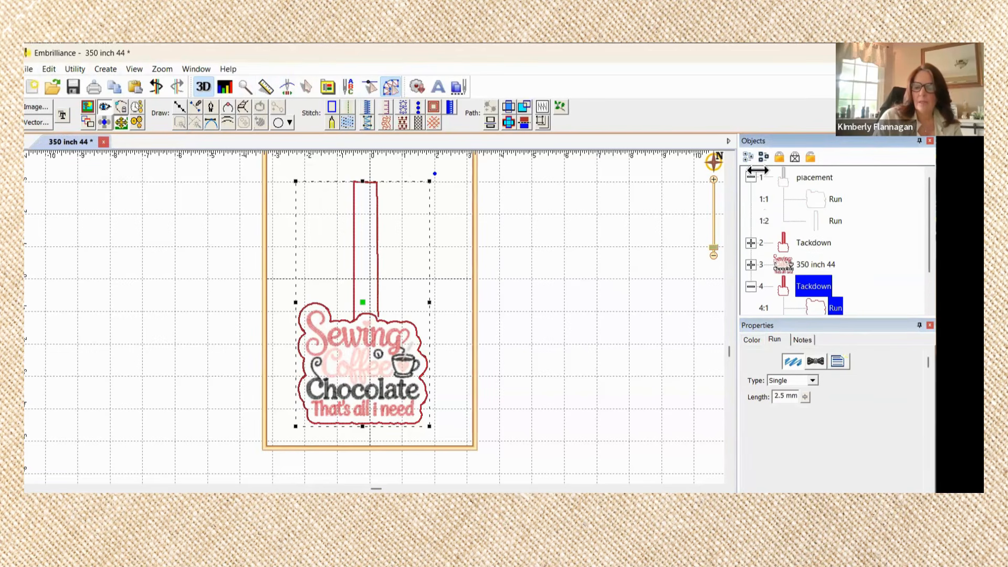
click(751, 178)
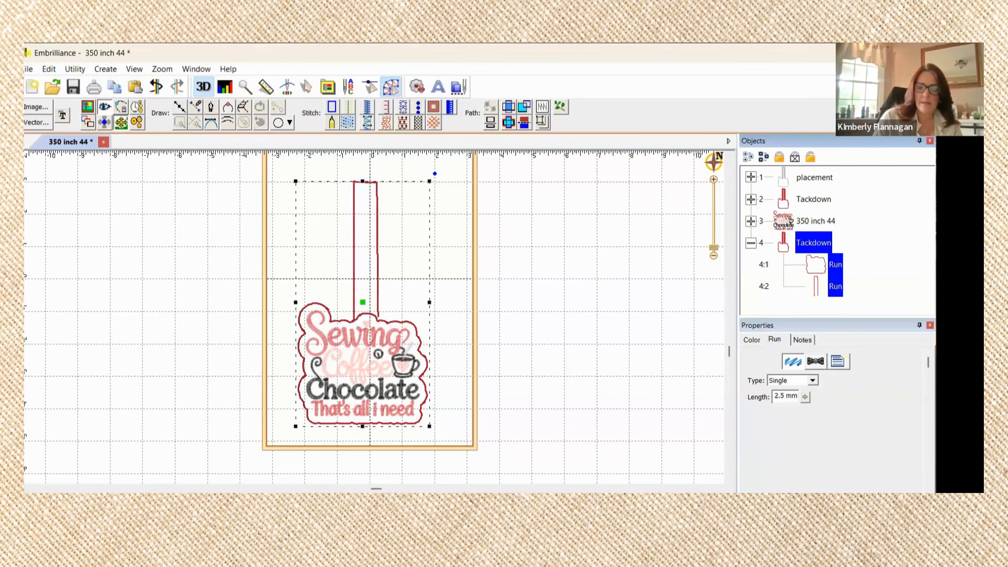
Step: Rename the duplicated Tackdown group after the 350 inch 44 design as finishing
click(817, 243)
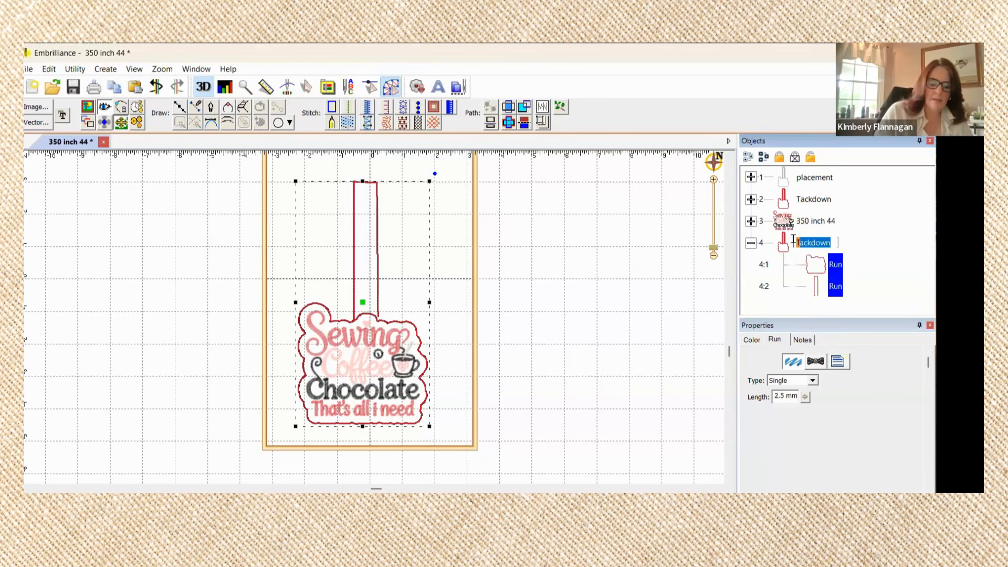
text(fi)
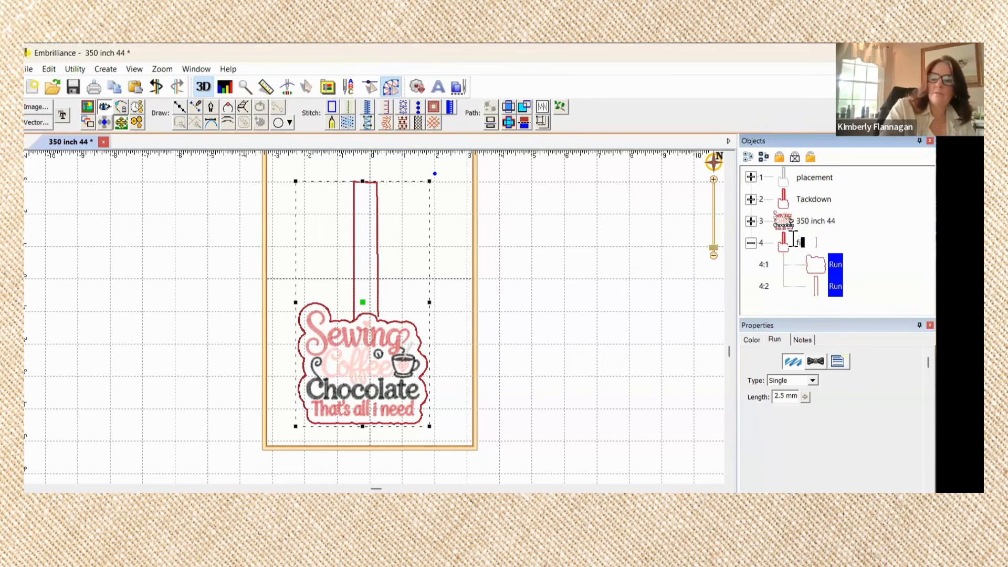
text(nishing)
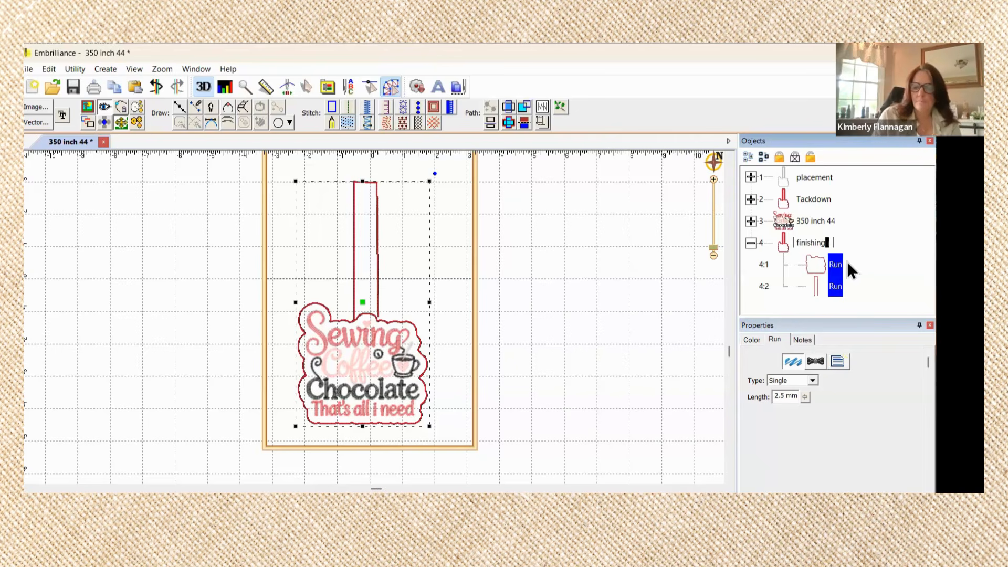
click(840, 270)
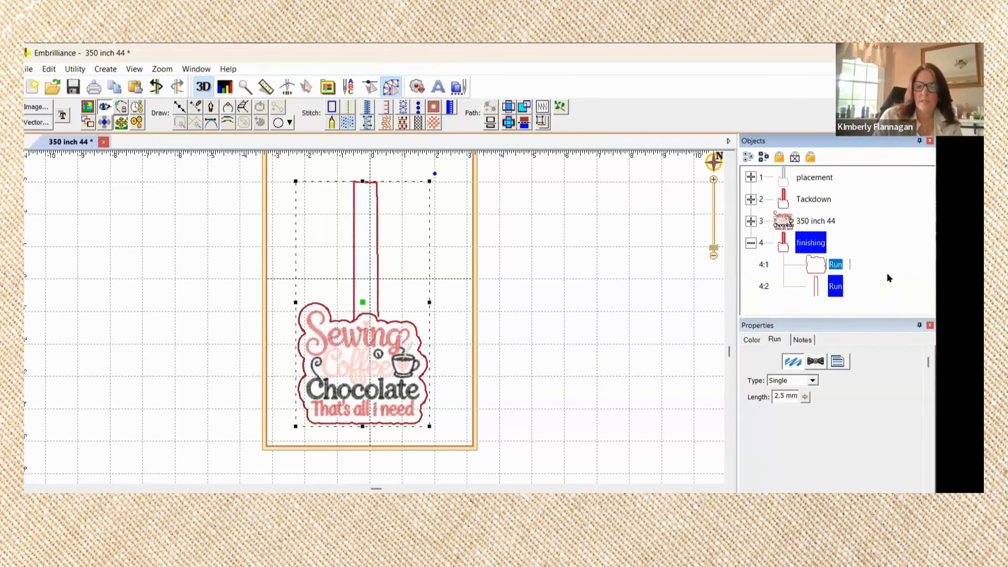
Step: Set the finishing group's run stitches to Bean type with a 4.0 mm length and a 5-pass count
click(813, 380)
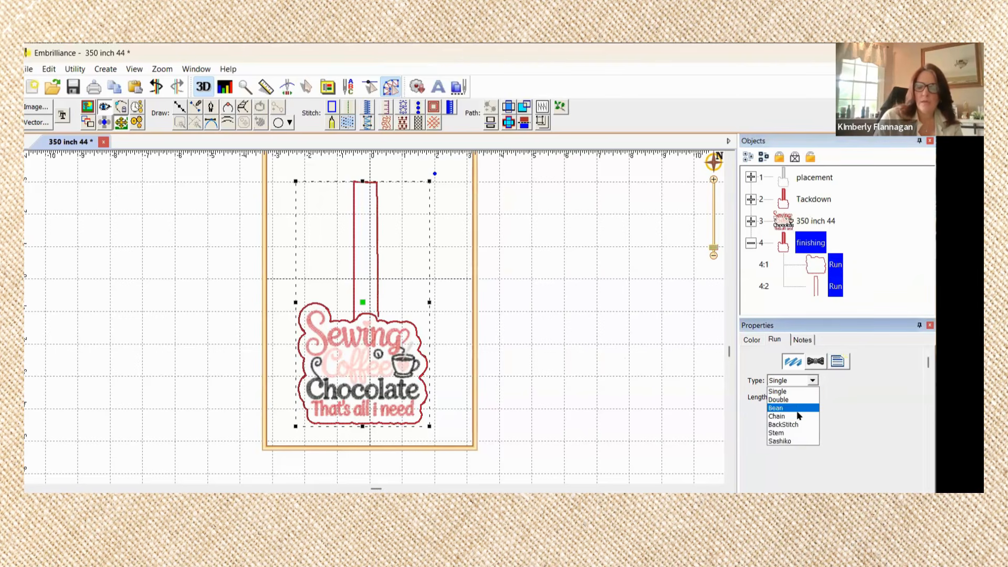
click(800, 408)
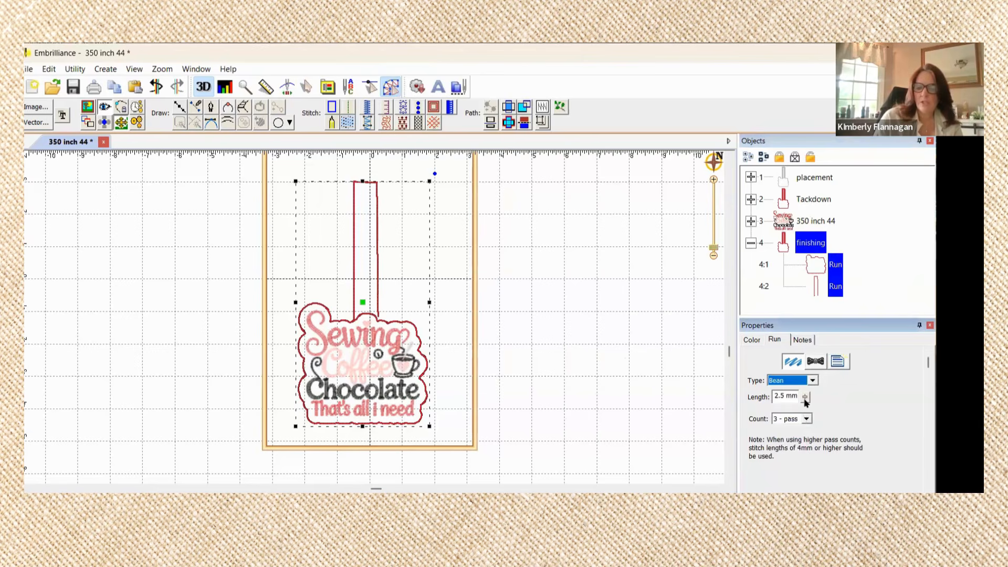
click(807, 419)
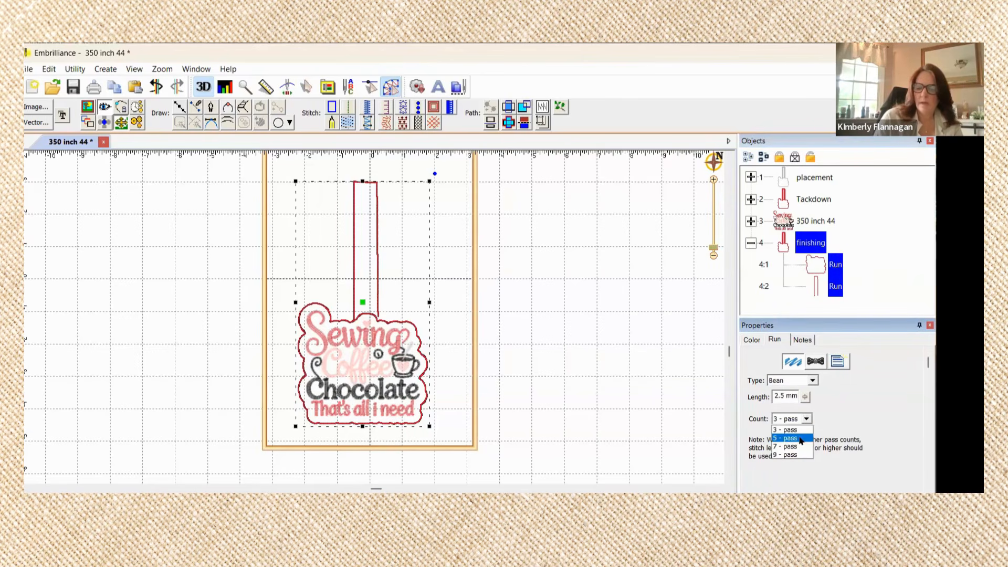
click(800, 439)
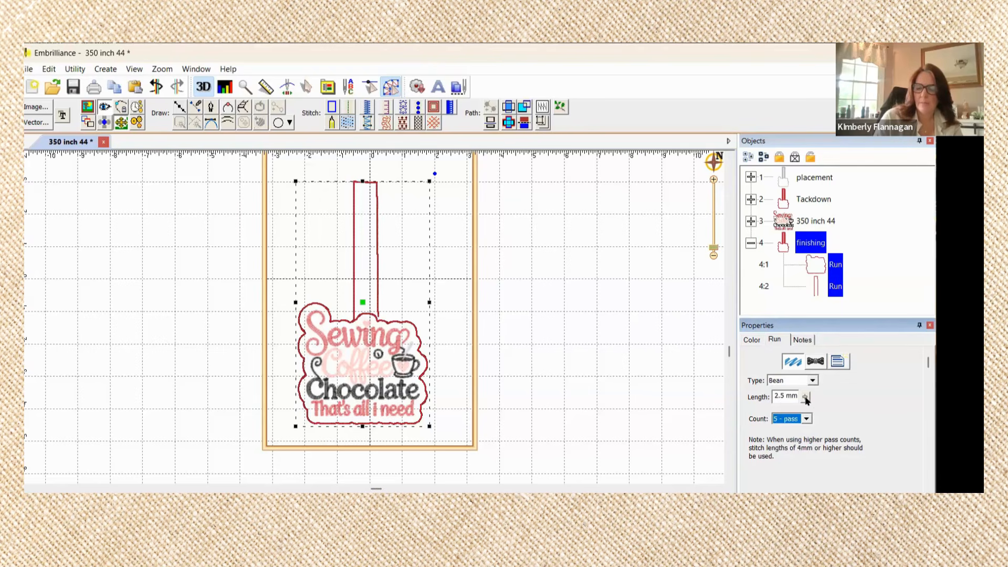
mouse_move(807, 400)
mouse_down()
mouse_move(810, 448)
mouse_move(809, 429)
mouse_move(889, 400)
mouse_move(802, 425)
mouse_move(810, 418)
mouse_up()
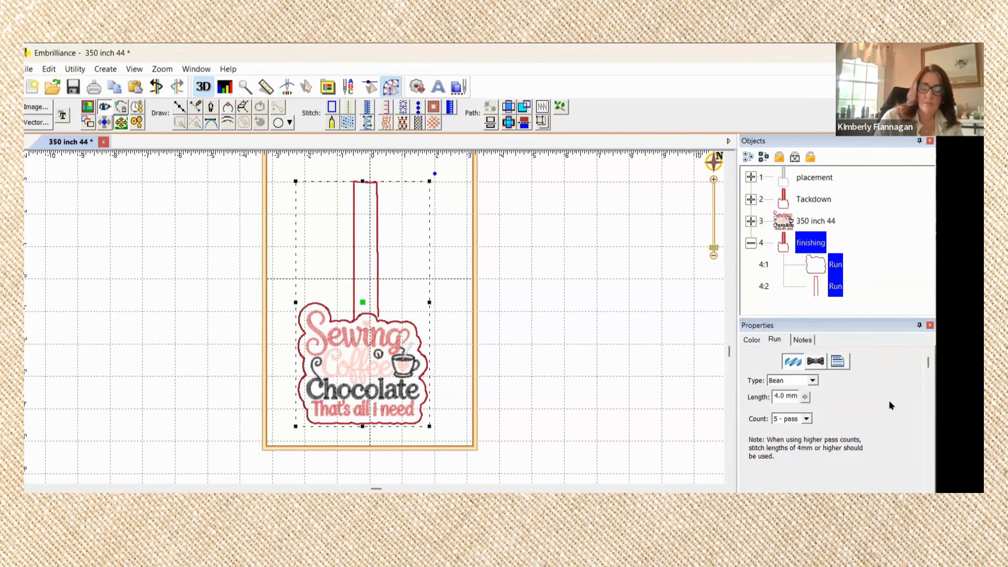
click(806, 419)
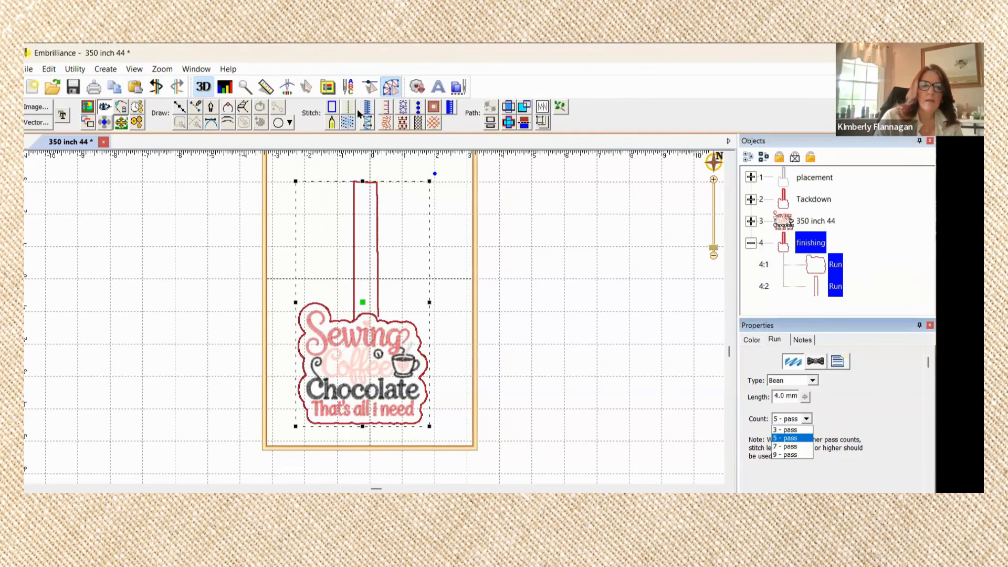
click(364, 219)
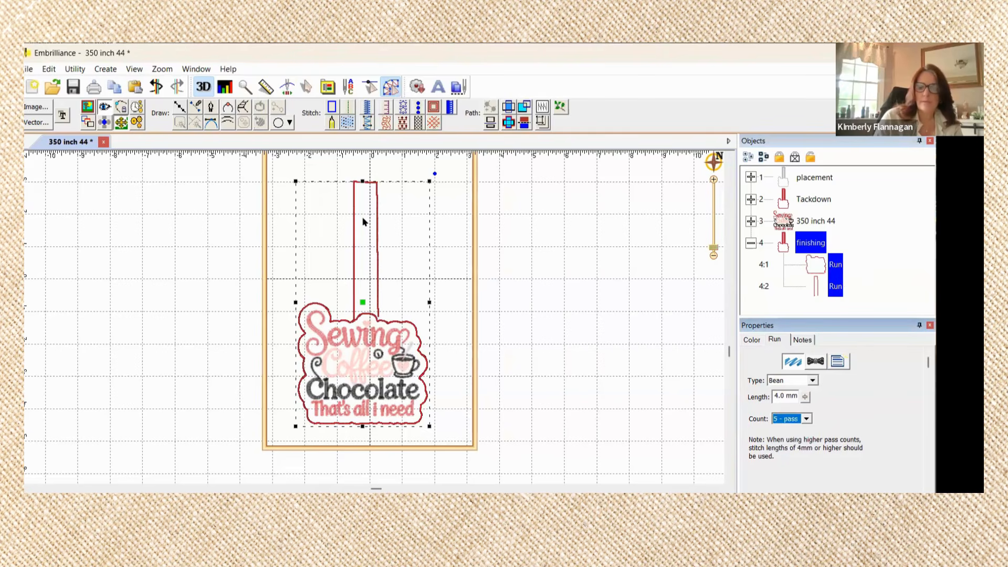
Step: Try Satin Border and Motif stitches on both finishing outlines, and convert them to the Edge stitch
click(366, 105)
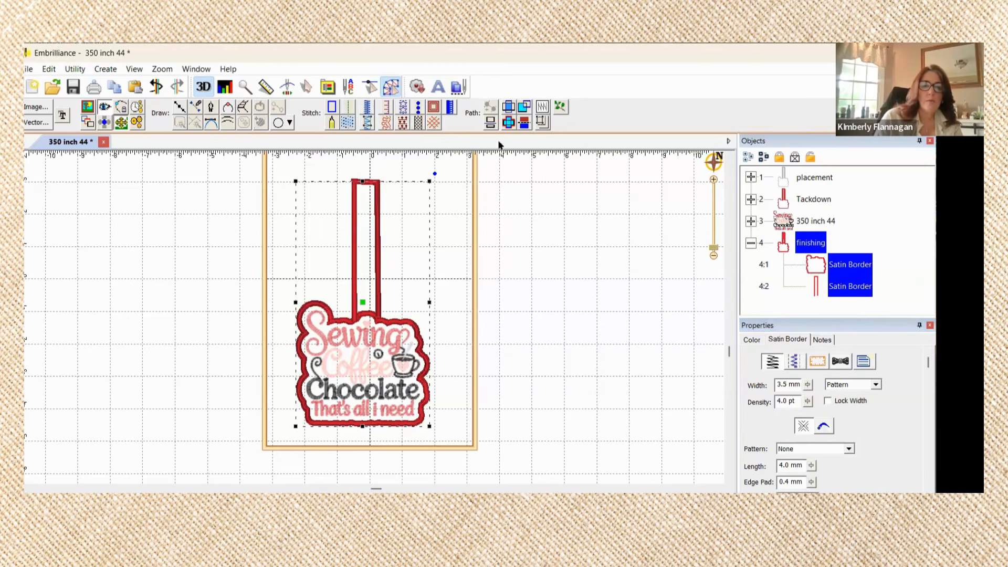
click(405, 108)
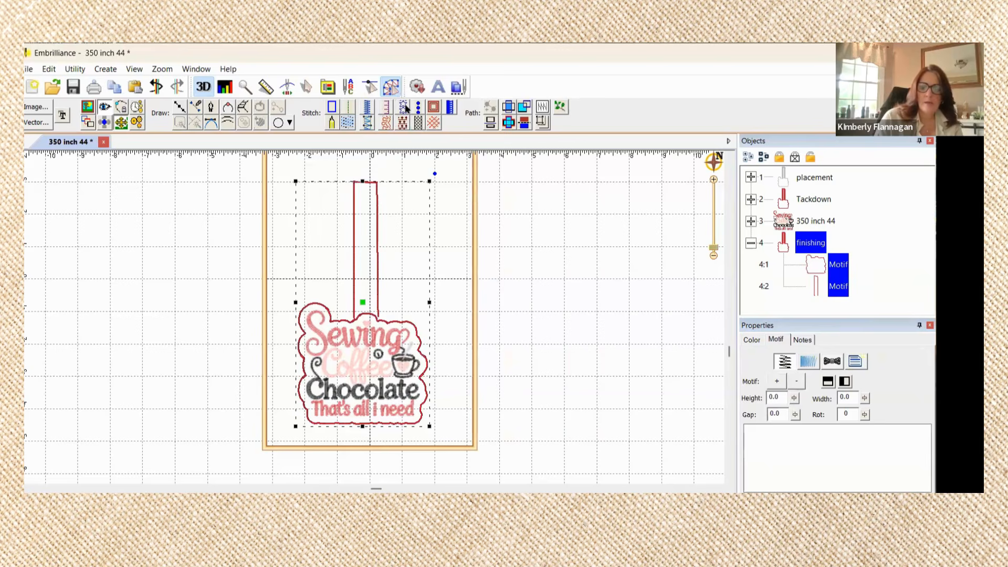
click(451, 108)
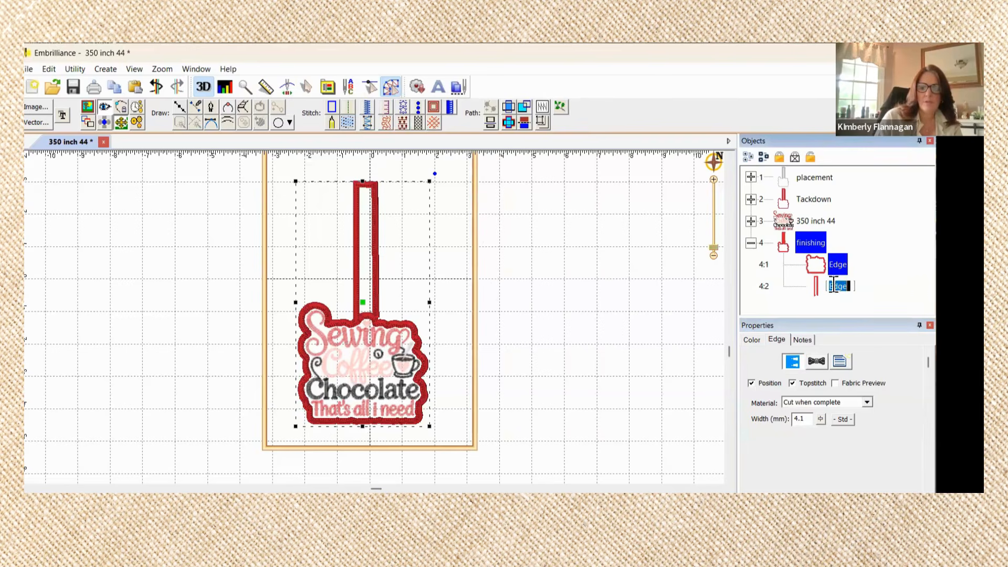
Step: Convert only the strap outline in the finishing group from Edge to a Run stitch
click(884, 266)
click(835, 287)
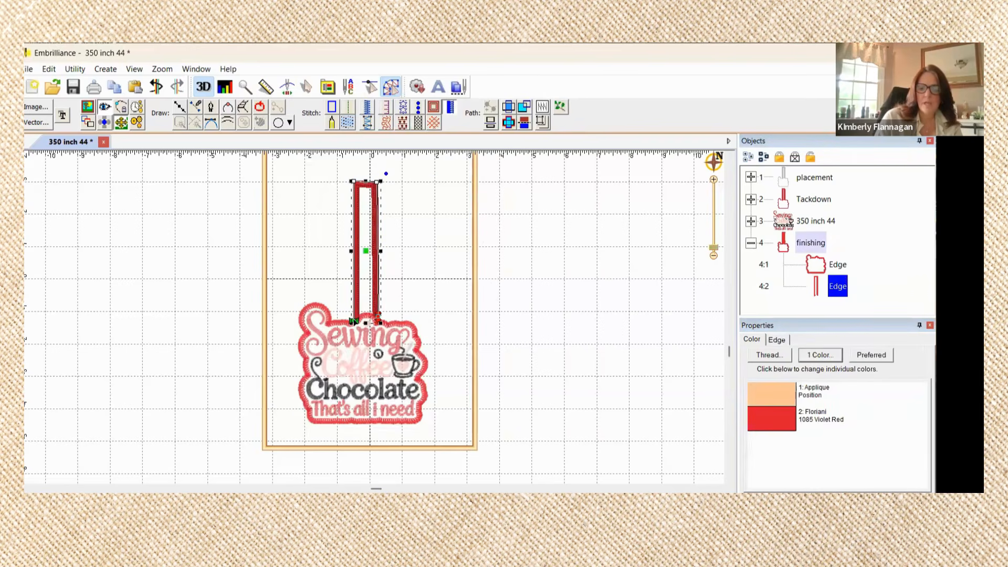
click(348, 108)
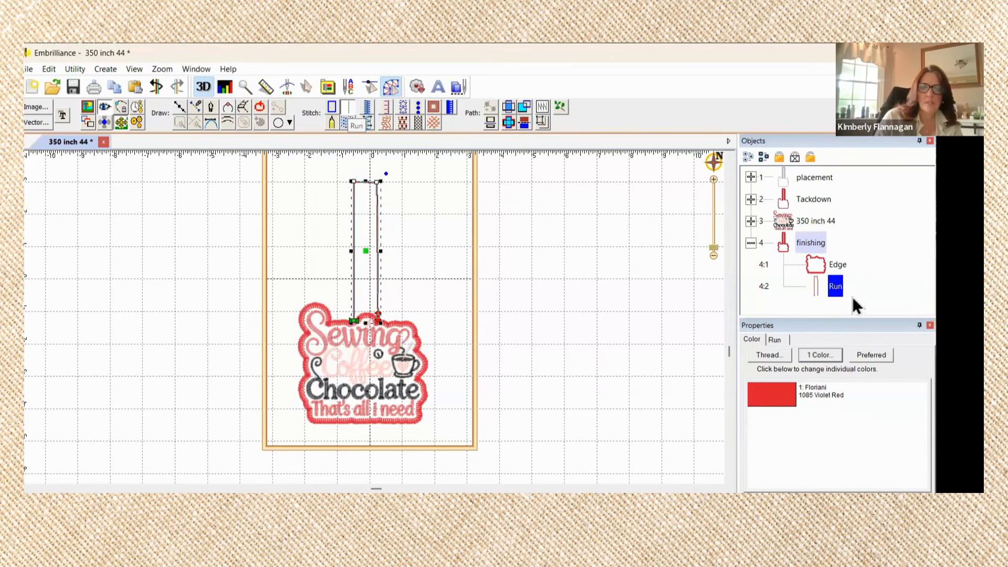
Step: Check the stitch type, length and pass count of the strap's Run outline in the finishing group, and deselect it
click(775, 341)
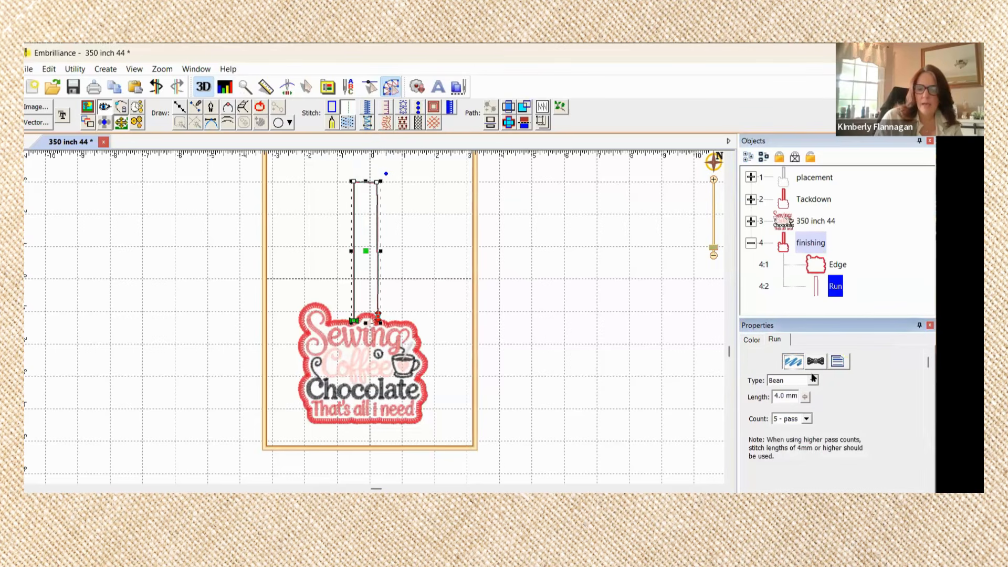
click(585, 326)
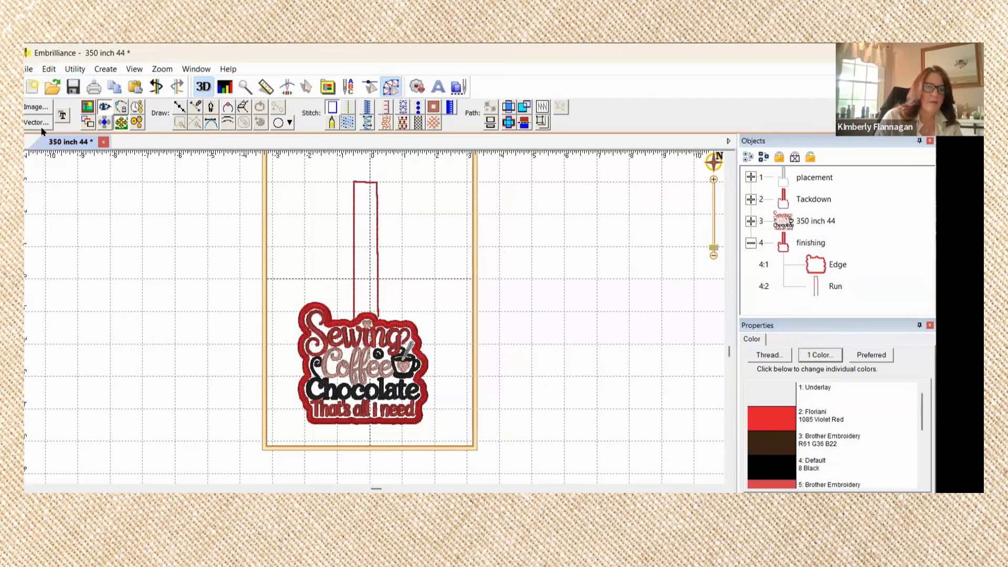
Step: Save the key fob as a PES stitch file named "finished design" in the Sewing-is-Cheaper-Than-Therapy folder
click(27, 69)
click(42, 138)
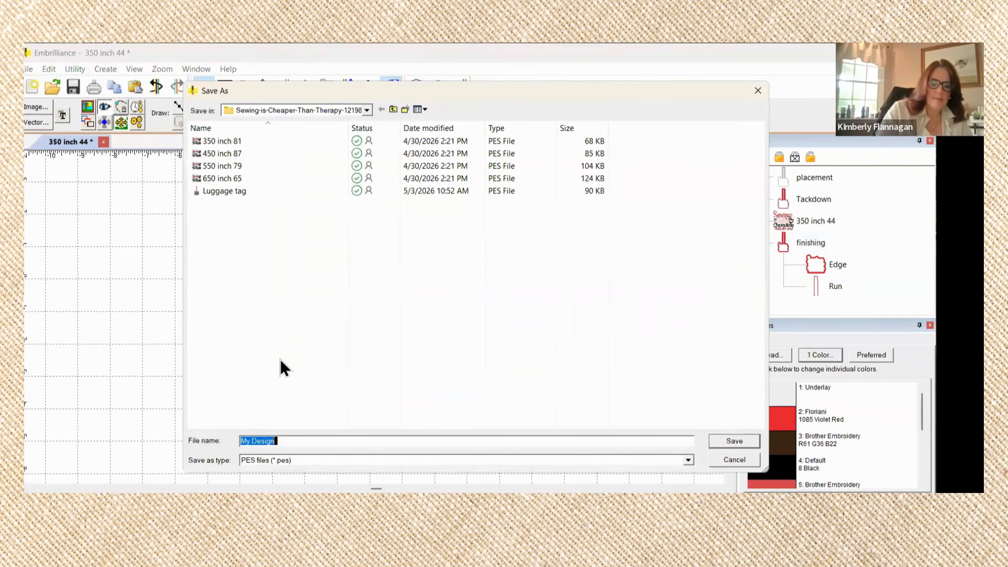
text(fin)
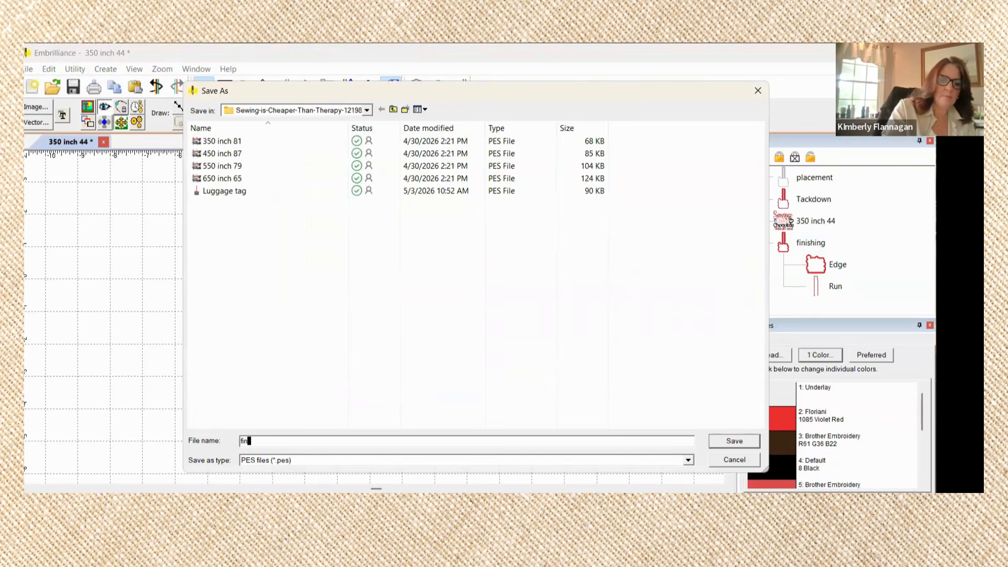
text(ished design)
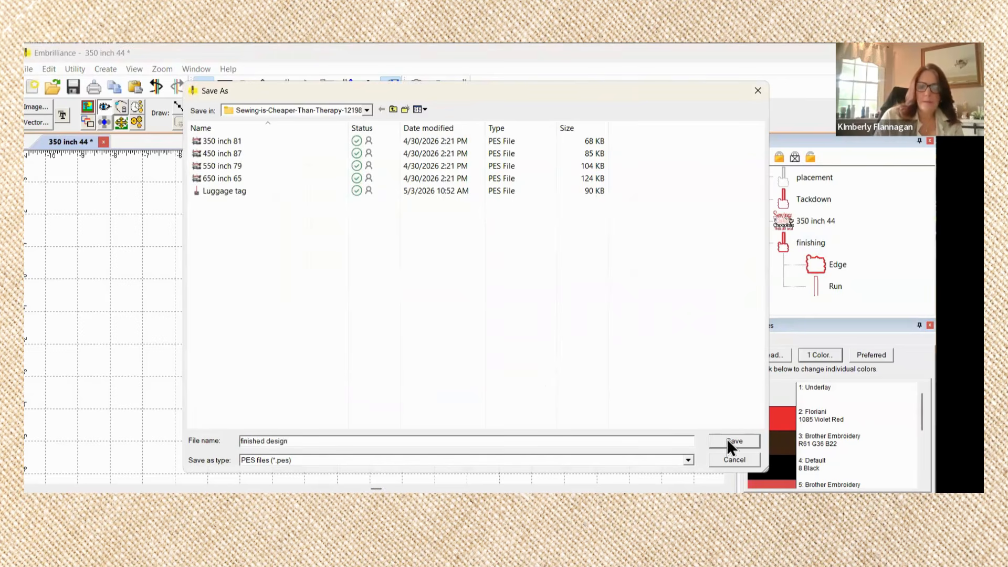
click(729, 441)
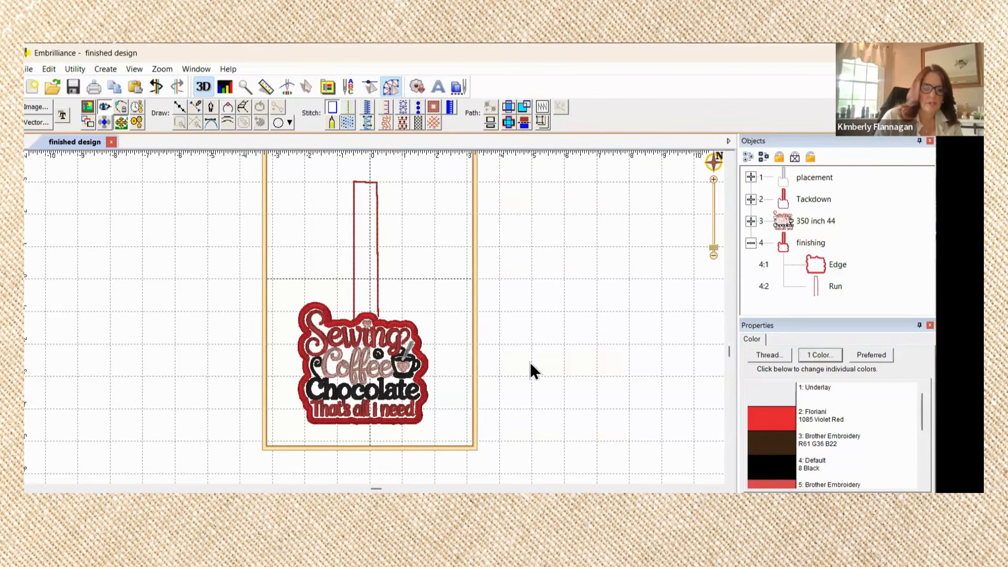
scroll(530, 362, up, 1)
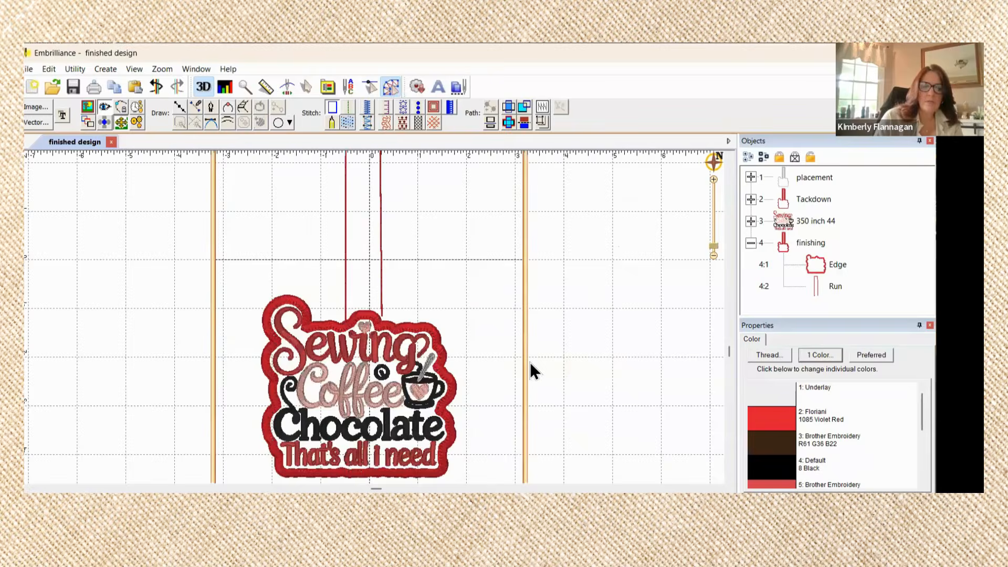
scroll(530, 362, down, 1)
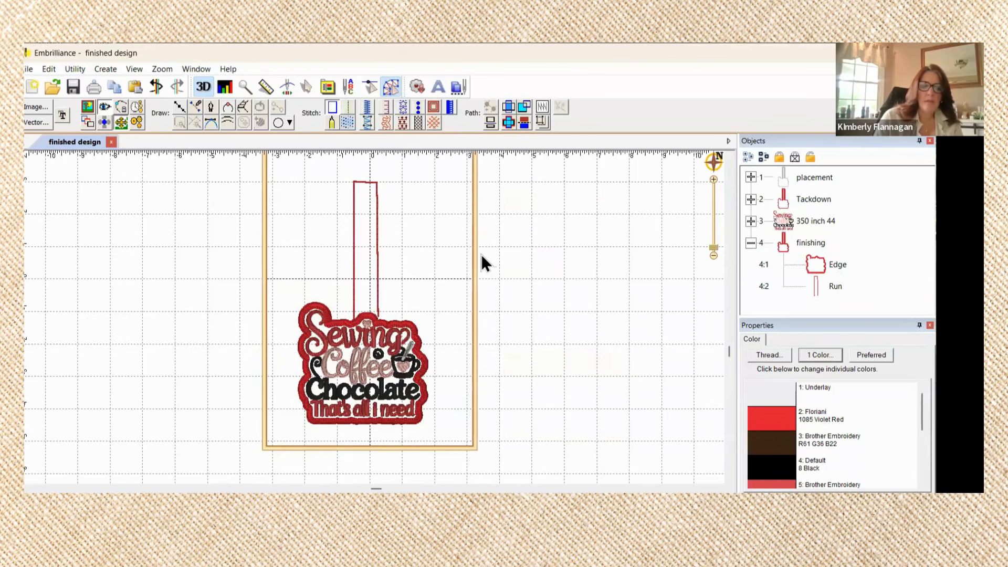